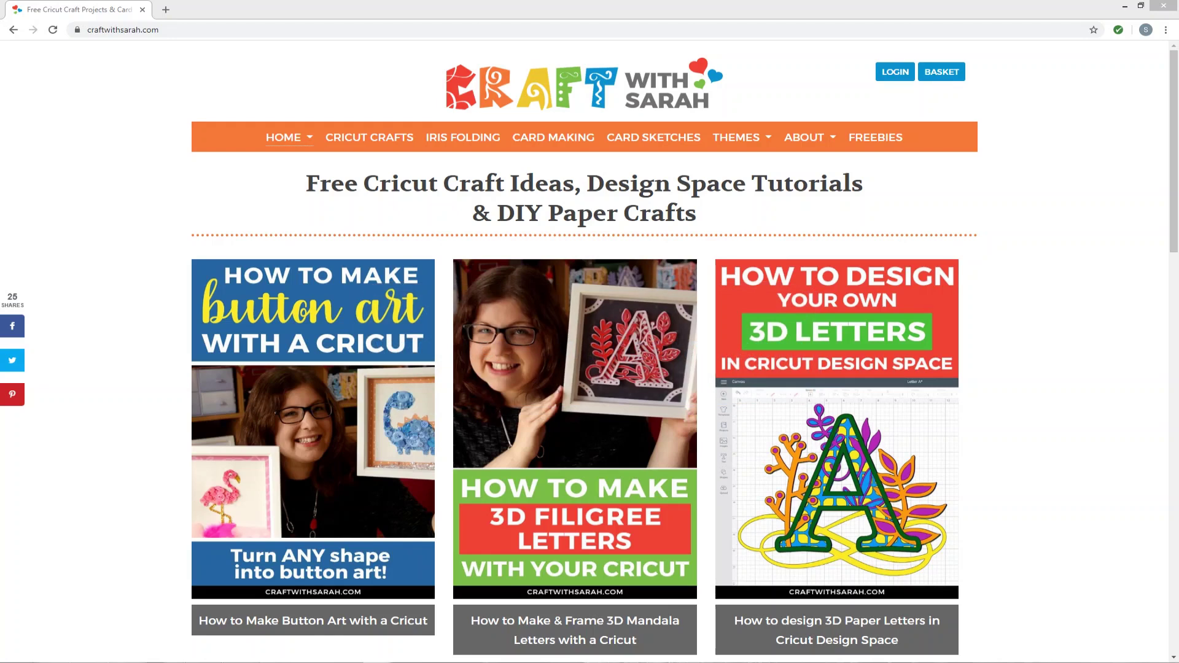
Scroll the Craft with Sarah homepage down to the Cricut Craft Projects listings.
scroll(1070, 252, "down", 4)
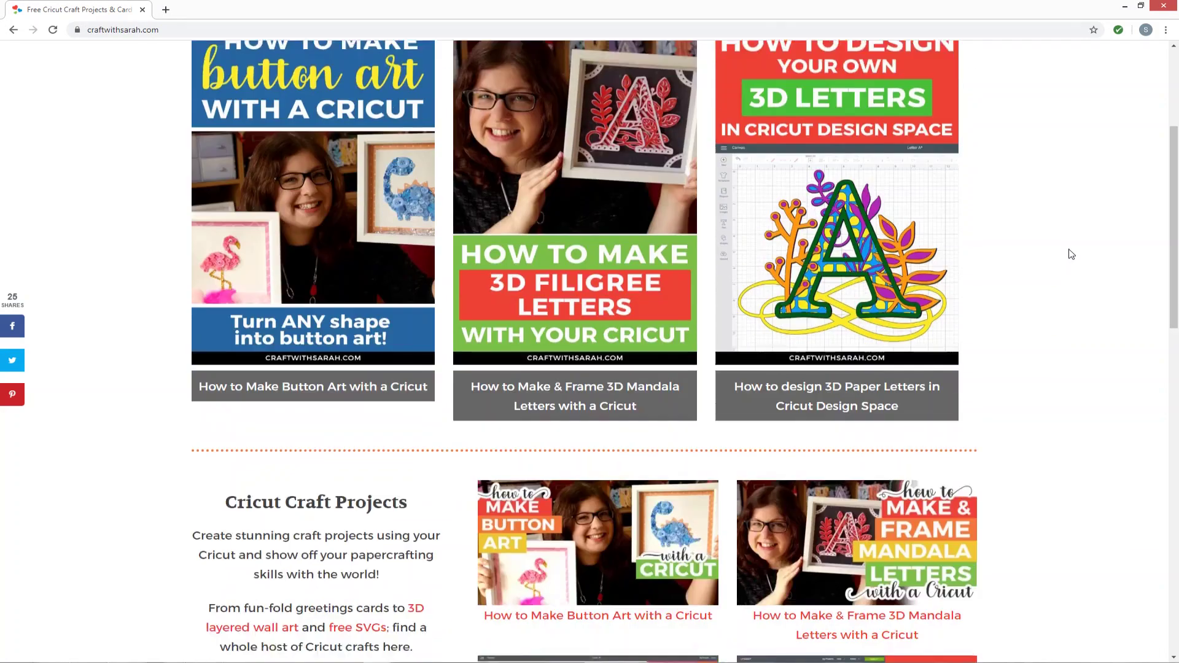
scroll(1070, 254, "down", 2)
scroll(1070, 254, "down", 1)
scroll(1070, 253, "down", 1)
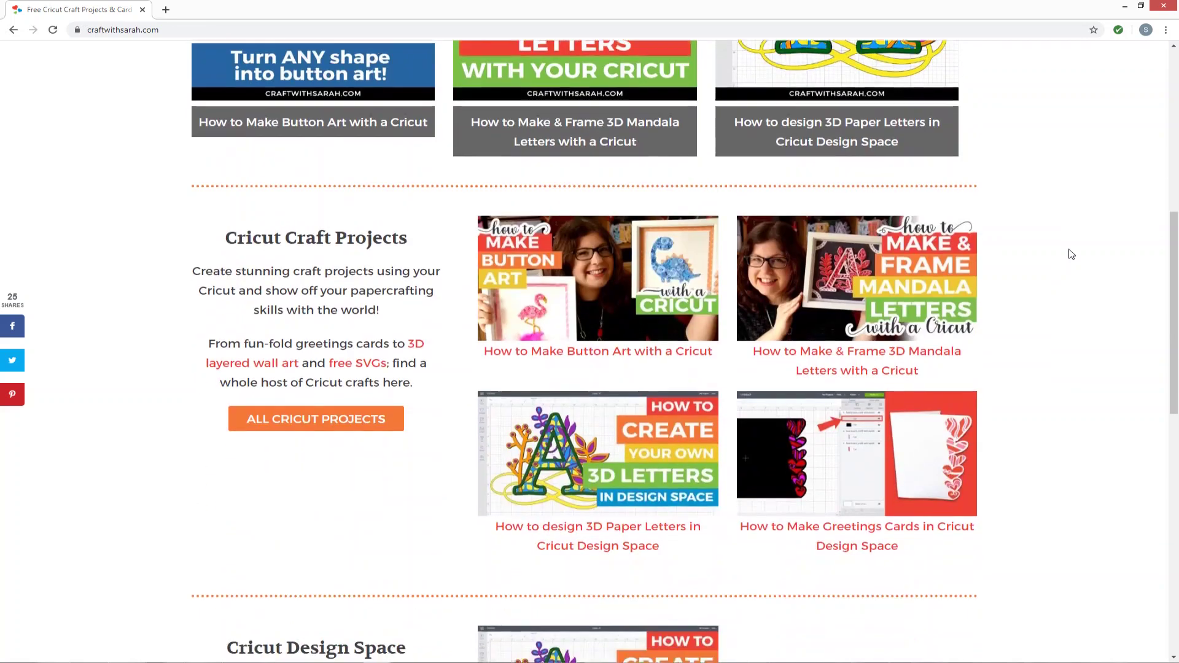
scroll(1071, 253, "down", 2)
Open the 'How to Make Button Art with a Cricut' tutorial and scroll through the post.
left_click(644, 234)
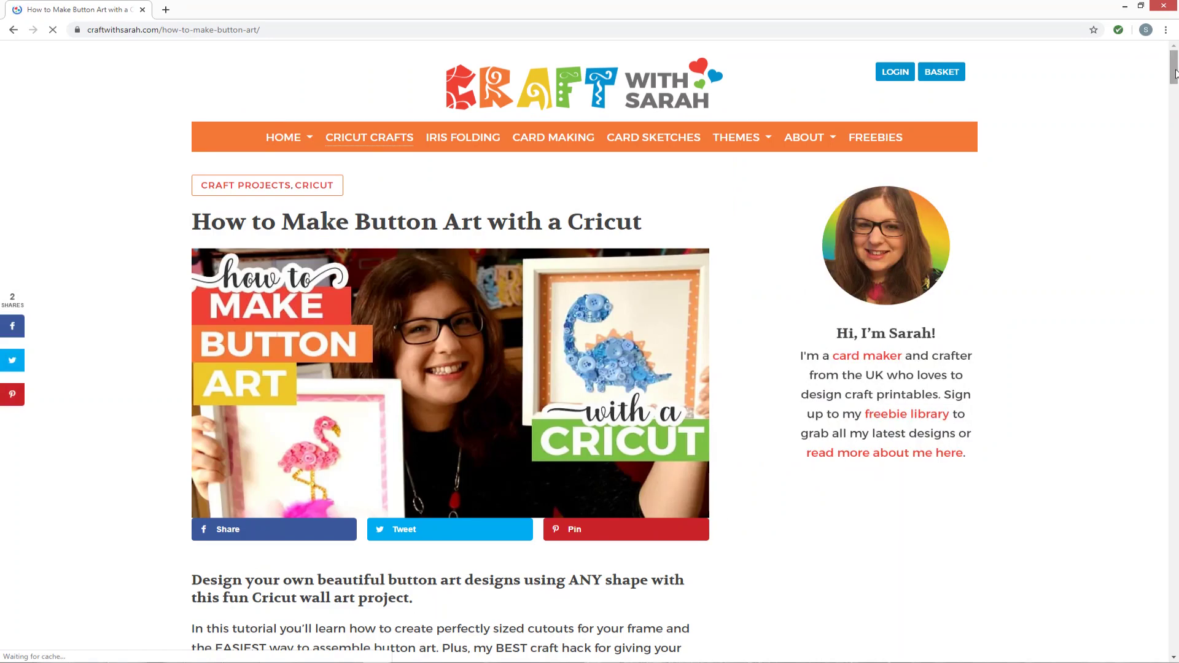
mouse_move(1171, 79)
left_mouse_down()
mouse_move(1103, 566)
mouse_move(1047, 478)
left_mouse_up()
scroll(1044, 476, "up", 2)
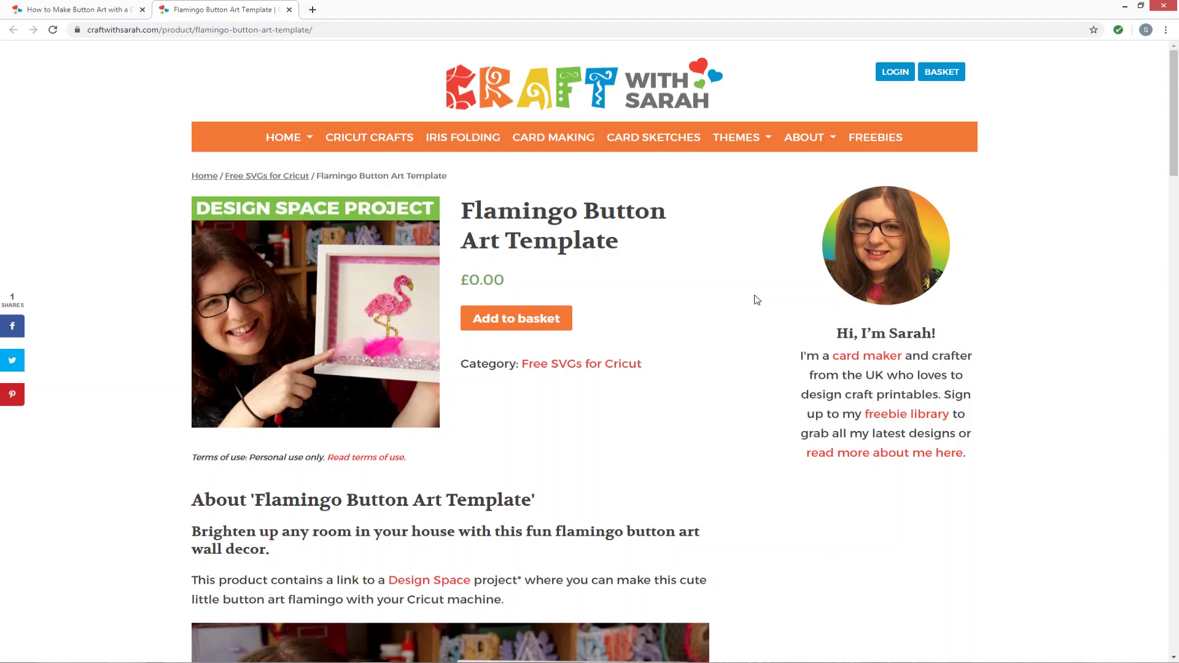
Filter the FREEBIES downloads to 'Free SVGs for Cricut' and browse the 7 results.
left_click(875, 137)
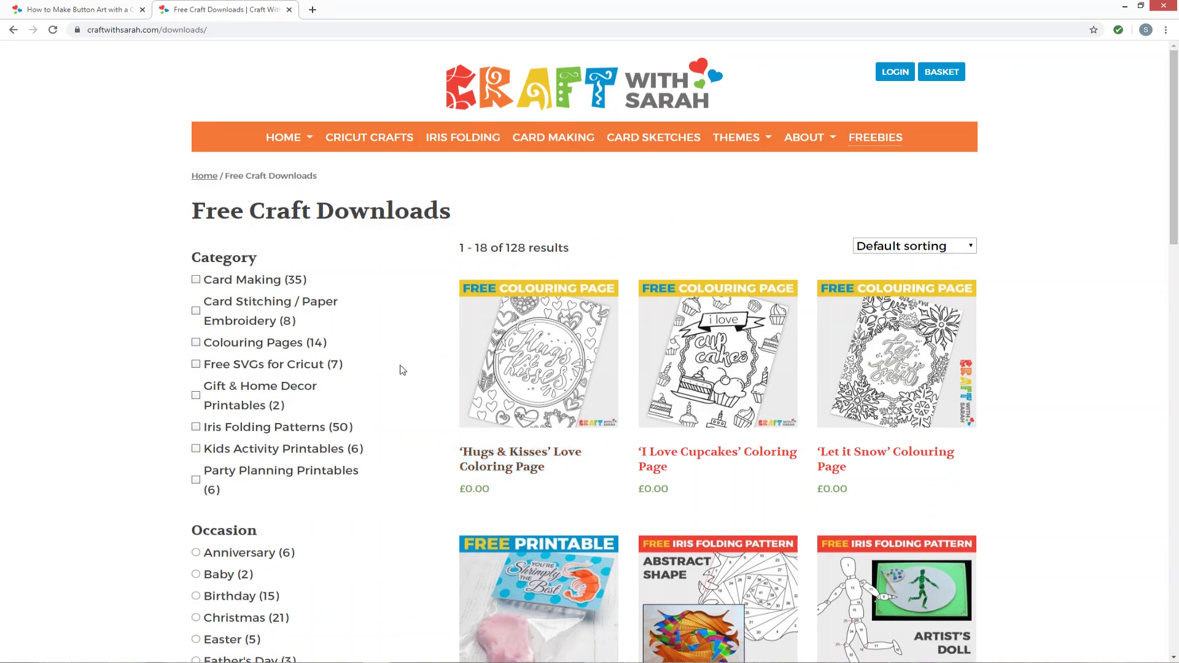
left_click(196, 365)
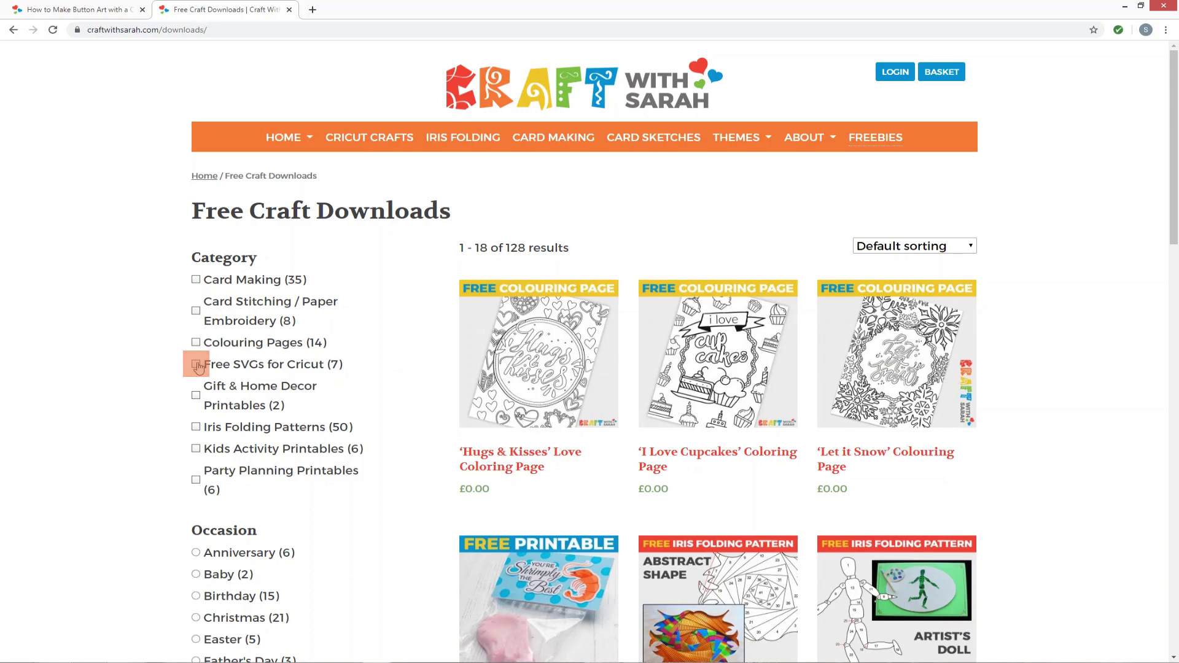
scroll(338, 372, "down", 3)
scroll(340, 374, "down", 1)
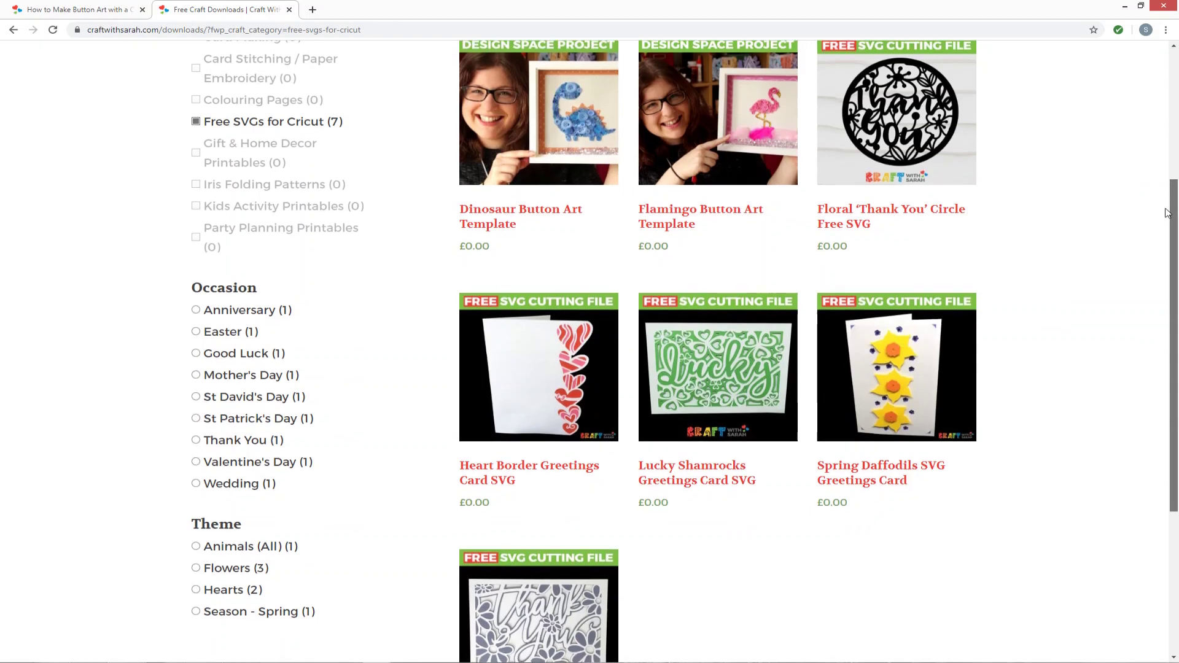
mouse_move(1172, 200)
left_mouse_down()
mouse_move(1153, 197)
mouse_move(1152, 119)
left_mouse_up()
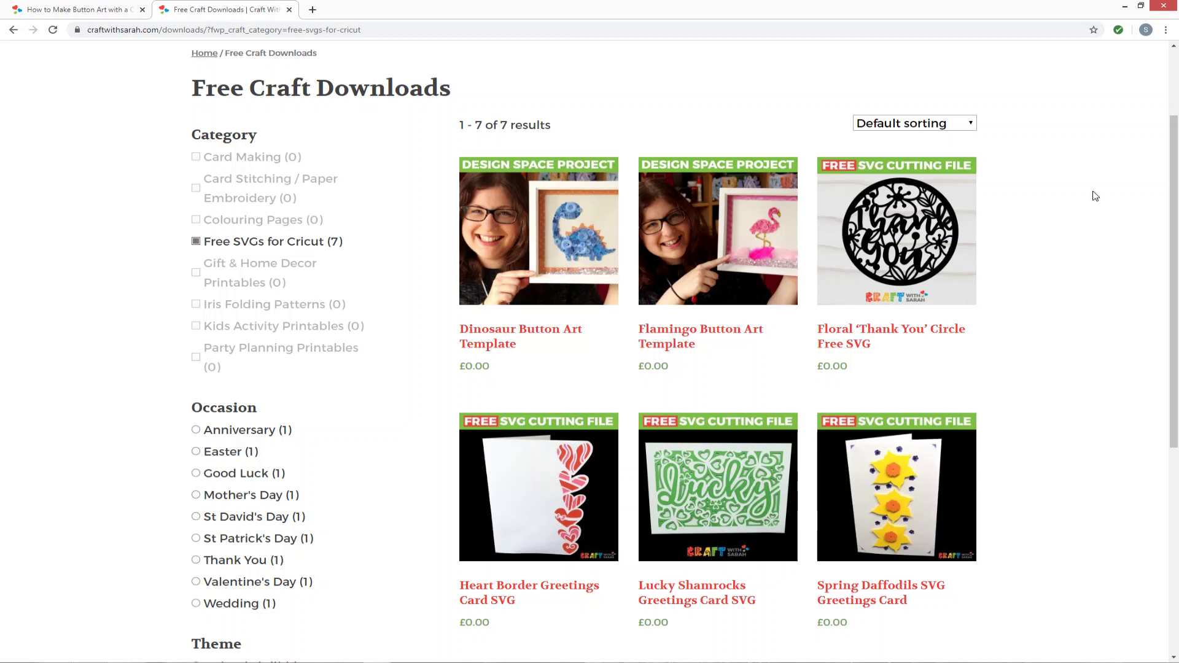
Add the free Spring Daffodils SVG Greetings Card to the basket and proceed to checkout.
left_click(926, 450)
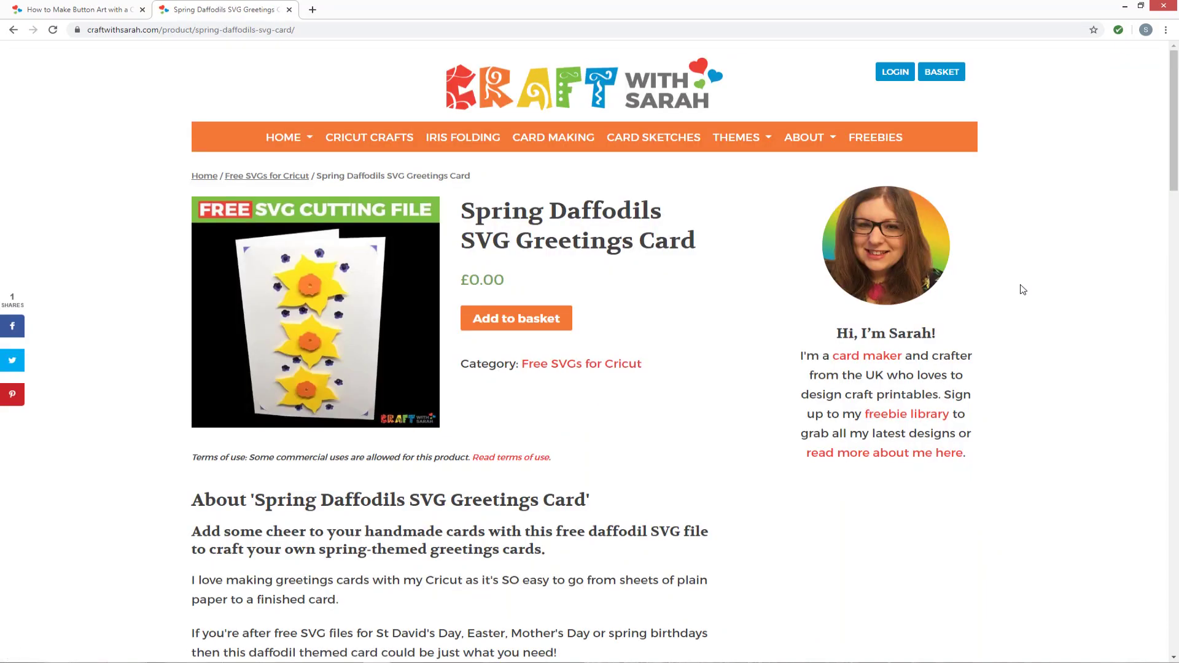
left_click(539, 319)
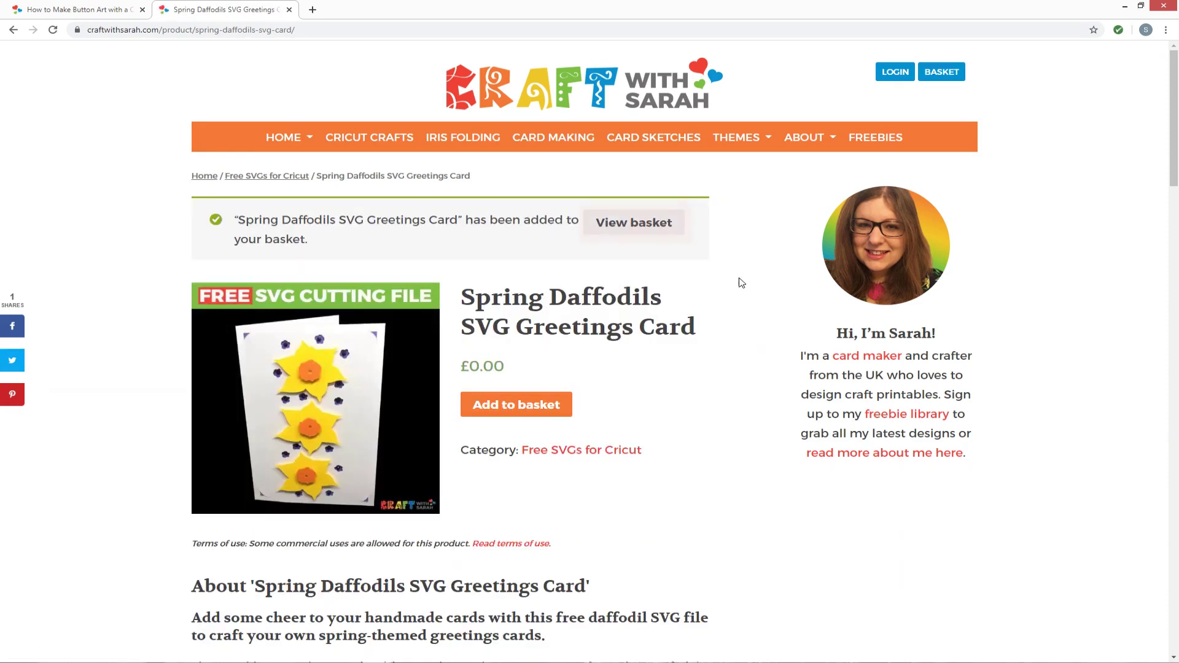
left_click(634, 223)
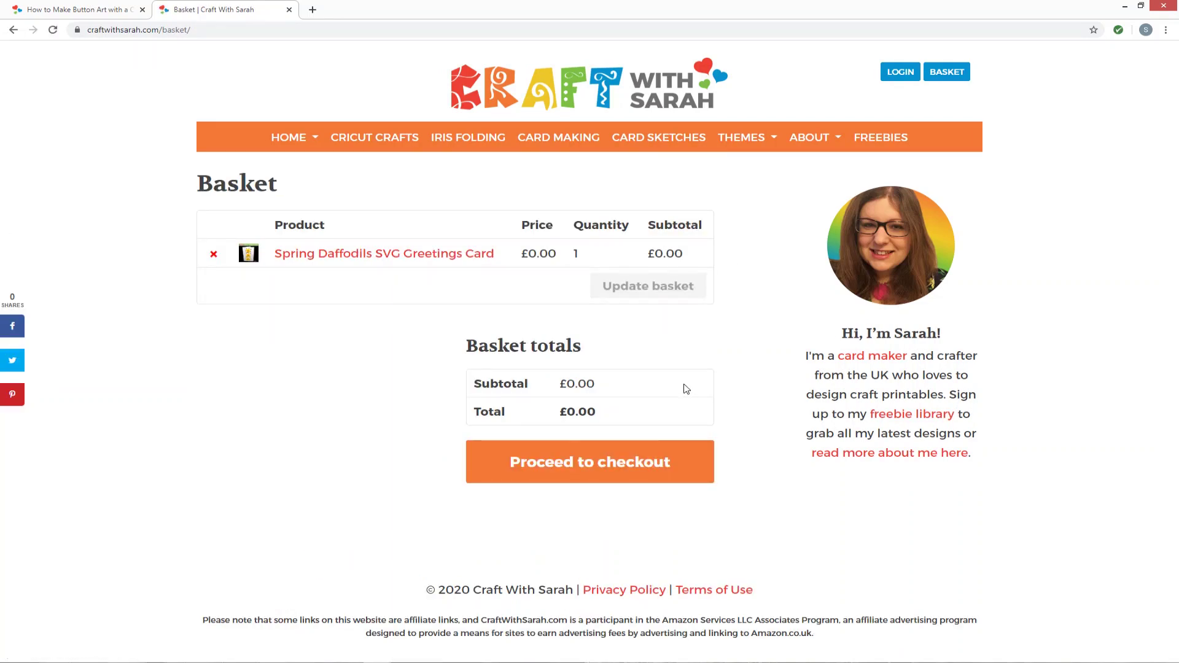
left_click(571, 463)
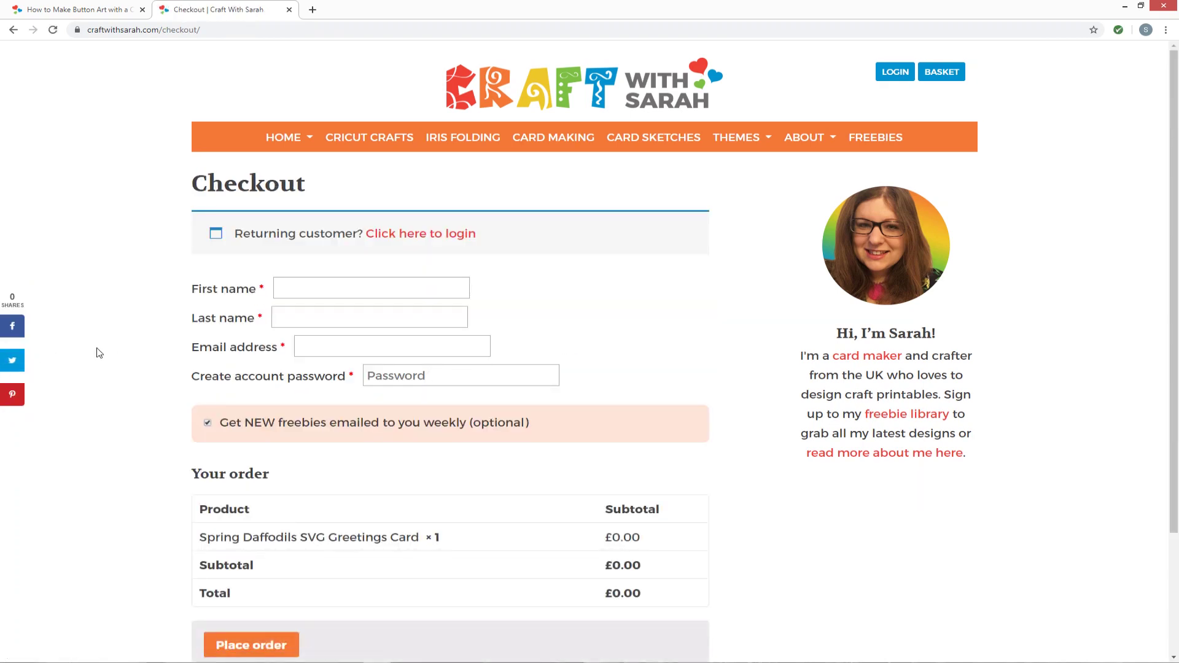
scroll(137, 327, "down", 1)
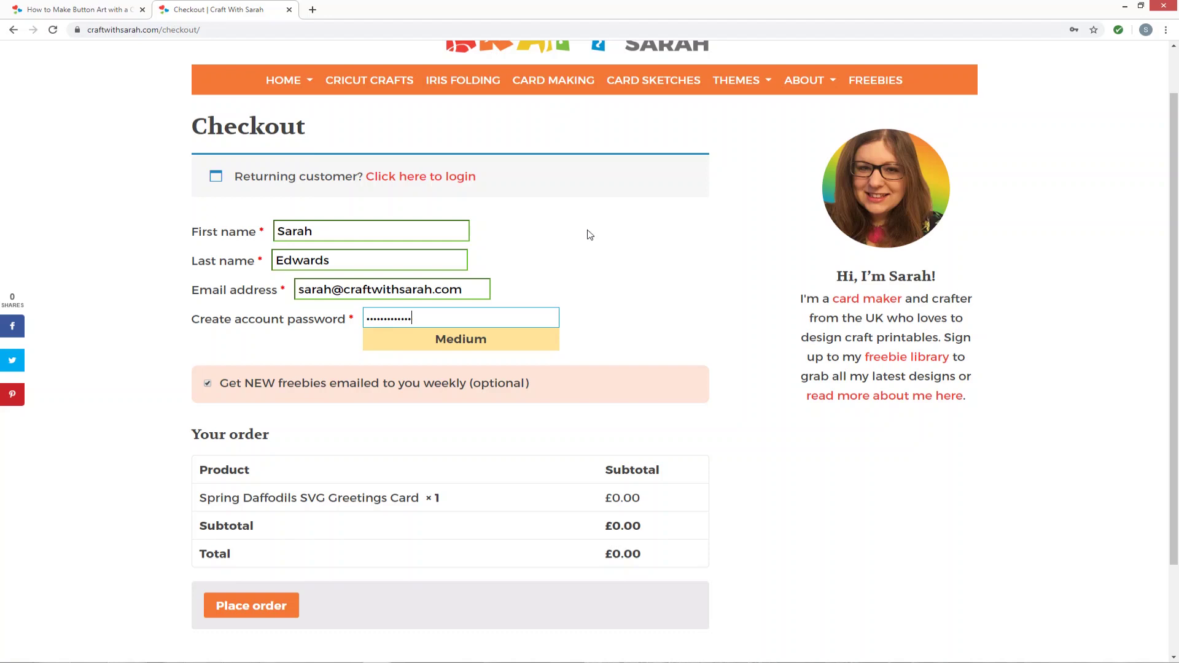
Place the free order and download the Spring Daffodils SVG Greetings Card files.
left_click(251, 600)
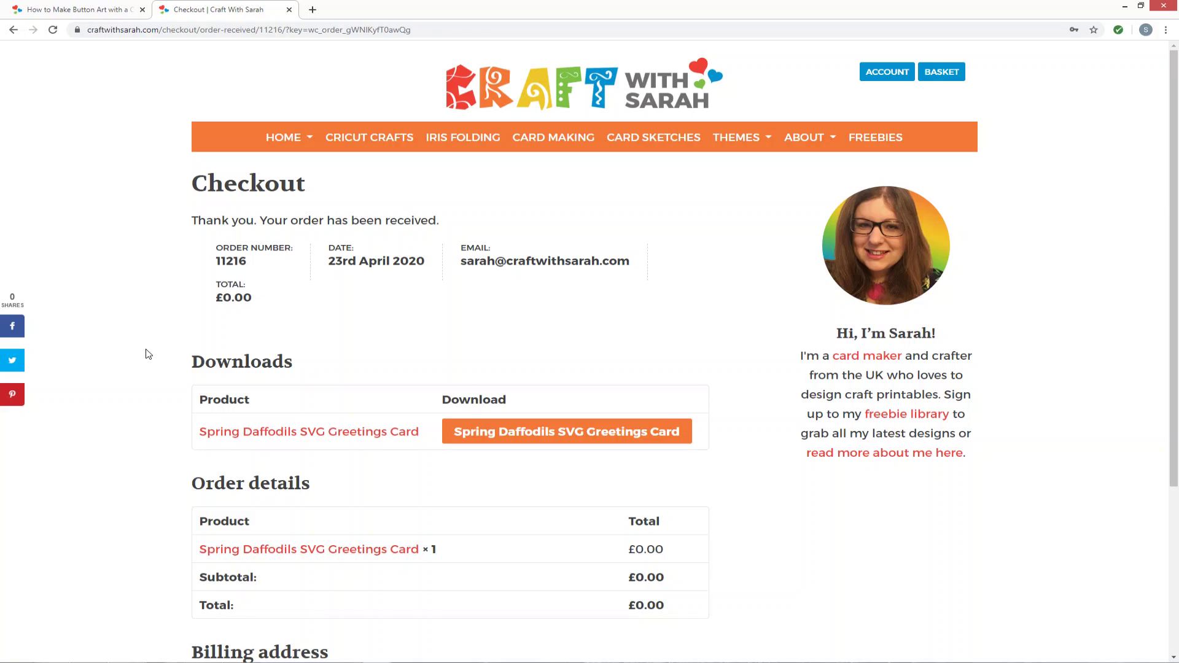
left_click(470, 438)
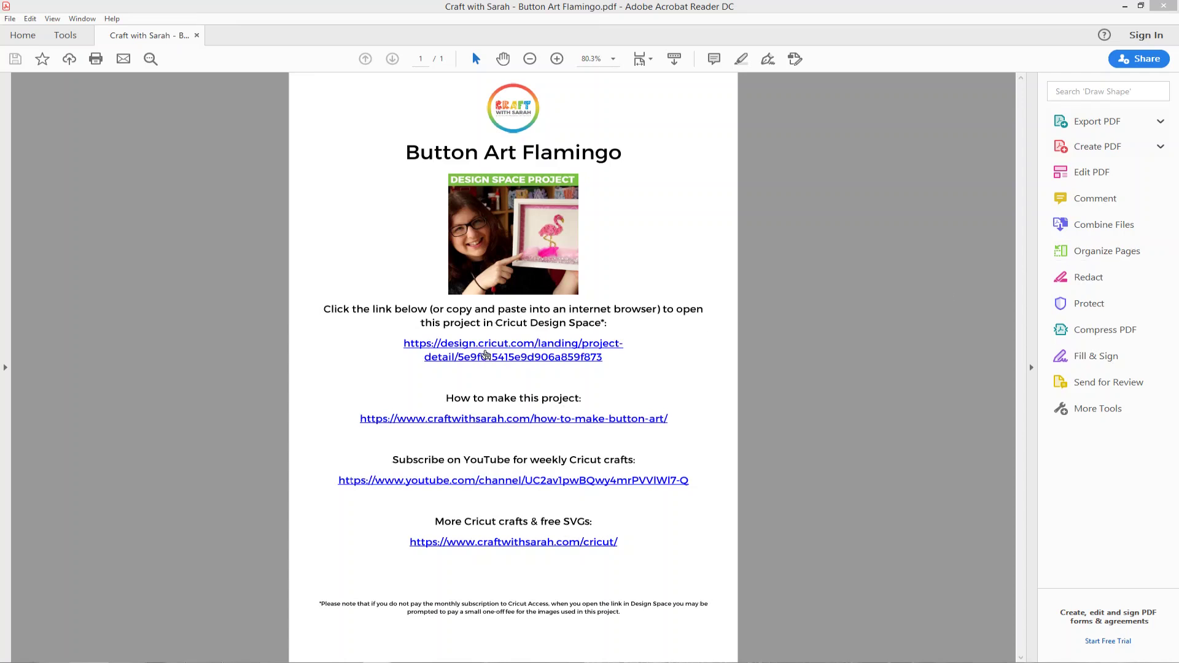
Follow the Flamingo PDF's design.cricut.com project link to the Design Space launcher page.
left_click(480, 348)
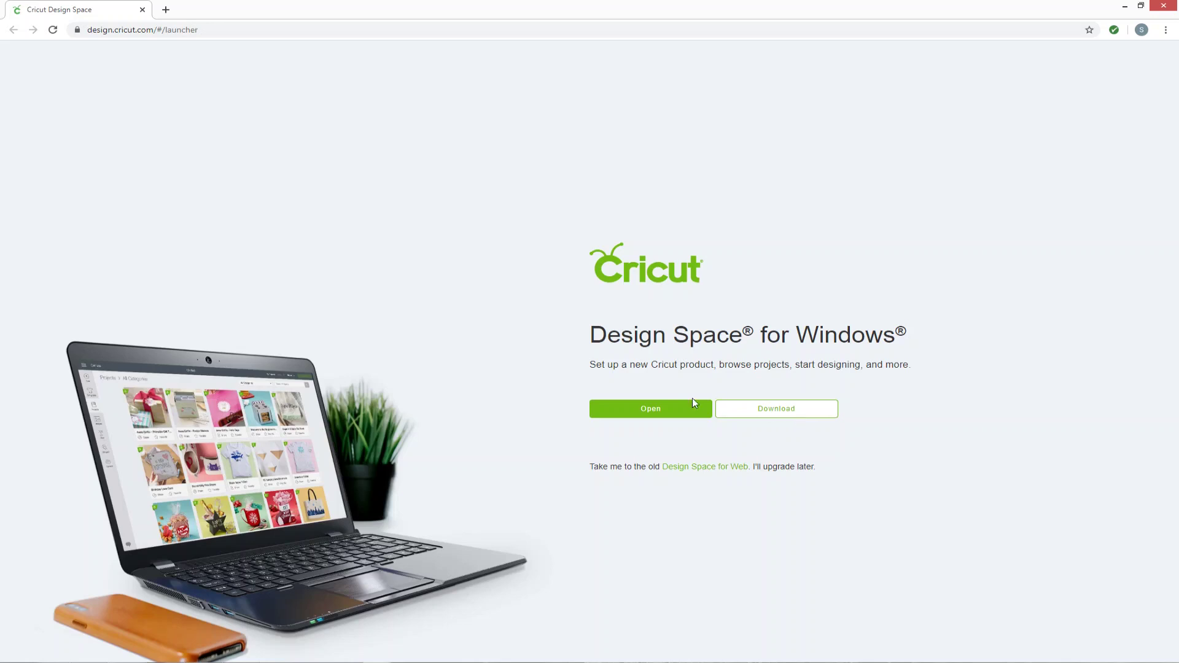
Launch the Design Space desktop application, allowing the browser's open-app prompt.
left_click(644, 411)
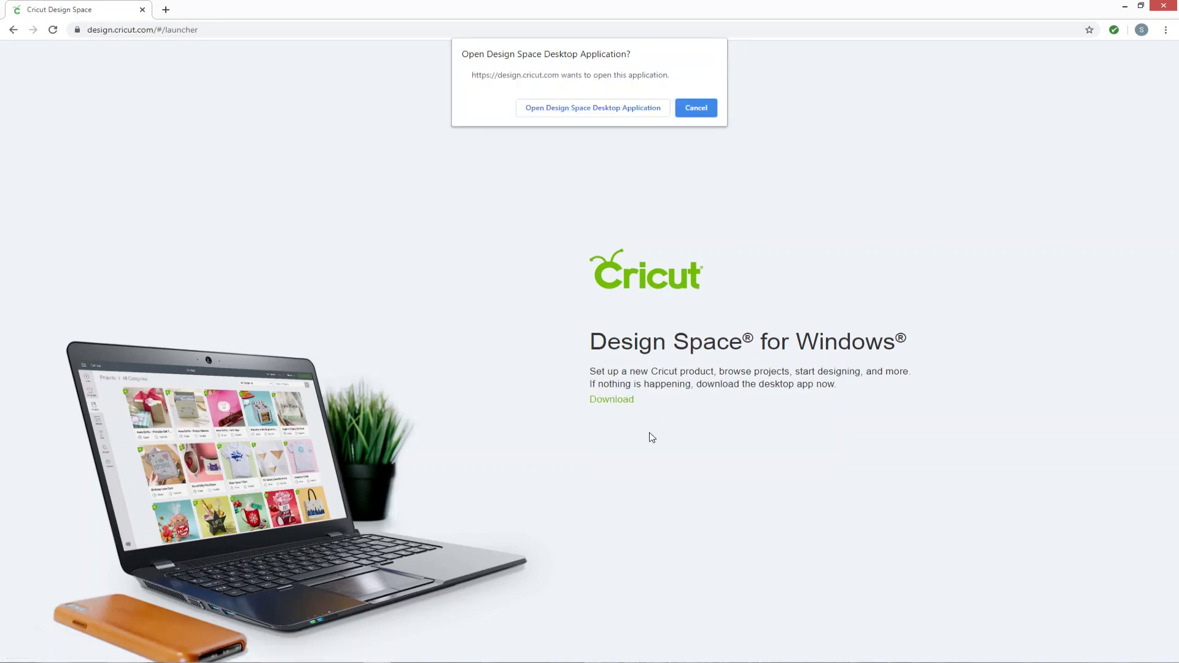
left_click(538, 109)
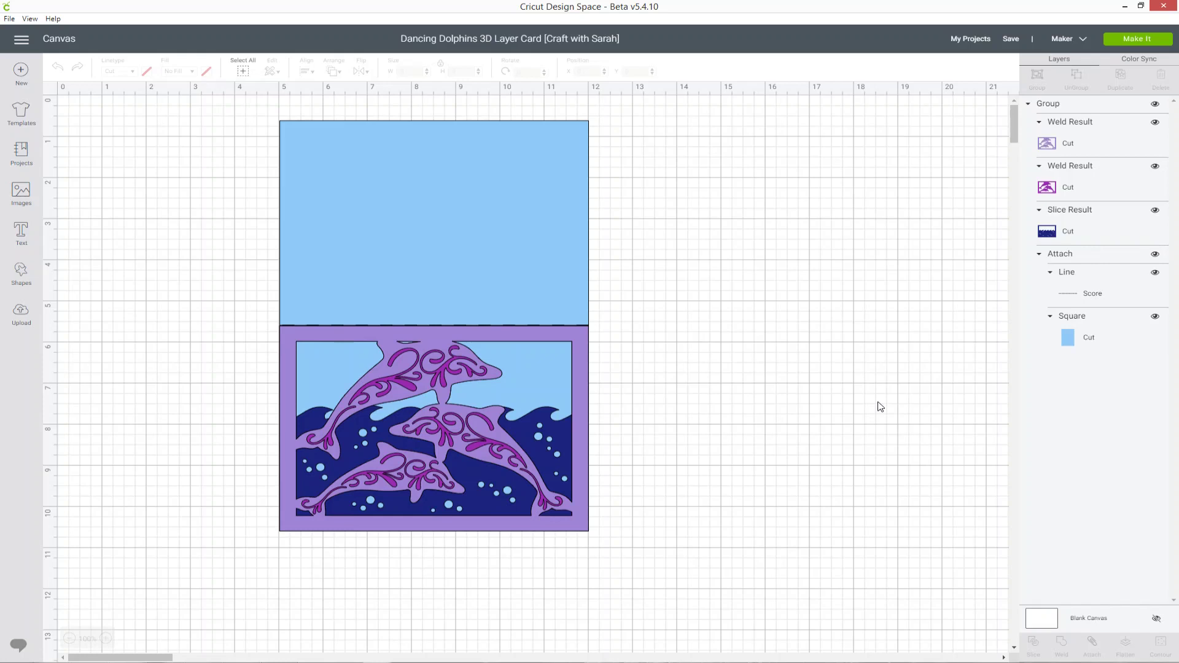
Select the Score fold line layer, then its Attach group with the card.
left_click(1107, 283)
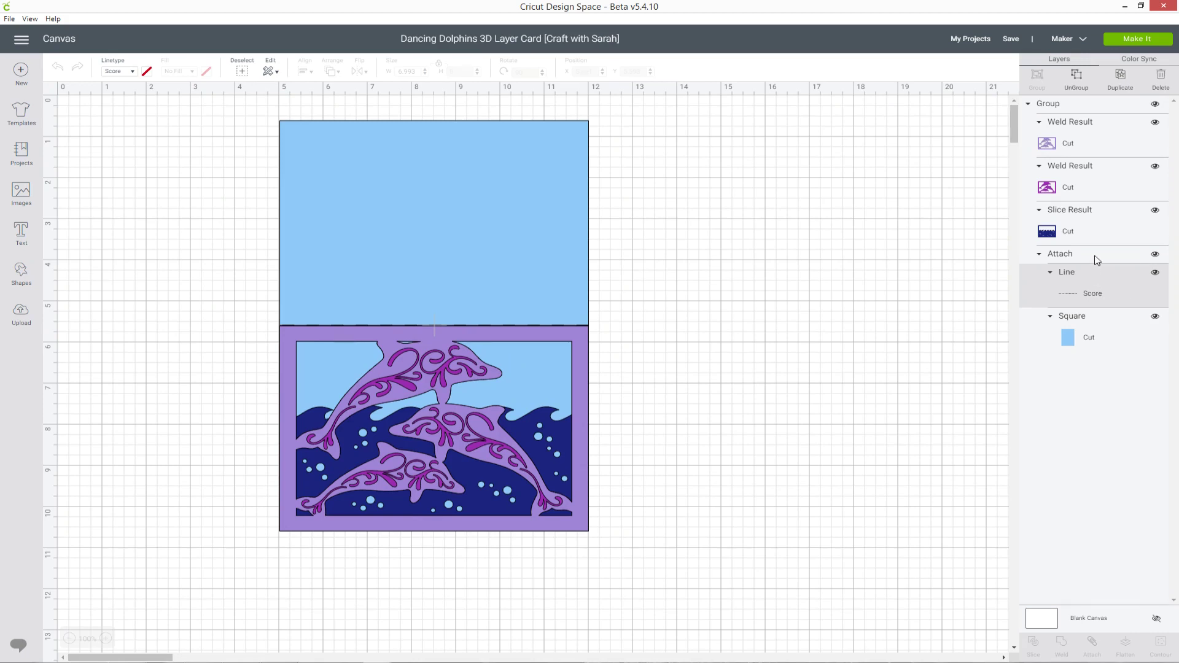
left_click(1097, 259)
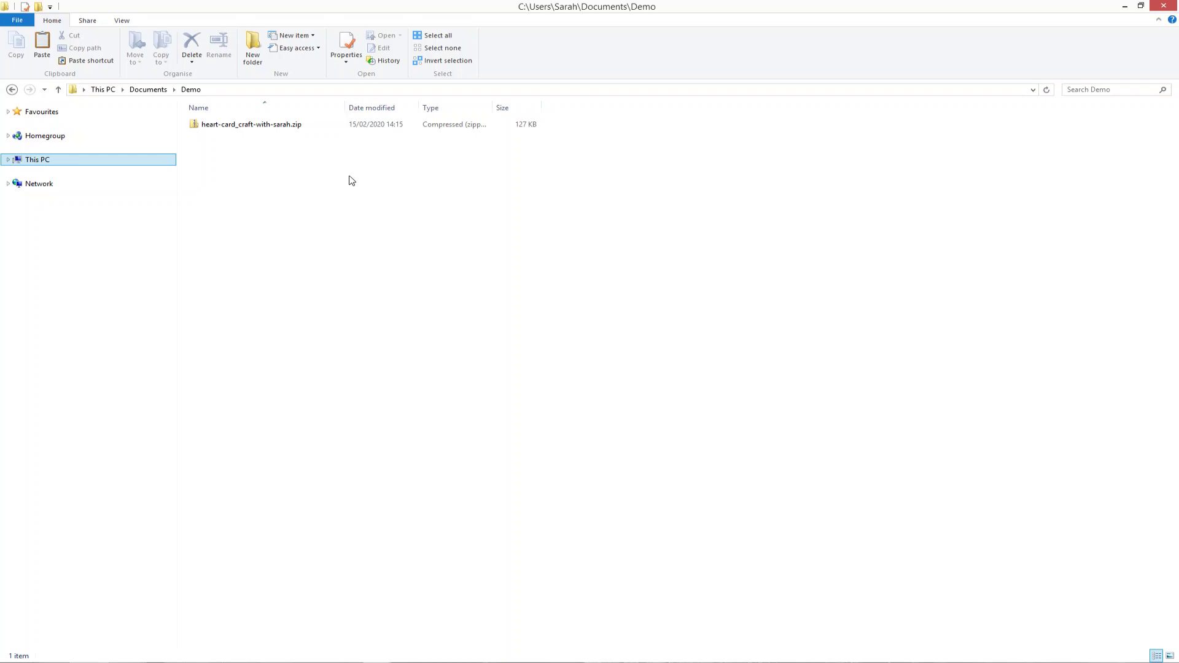
Extract the heart card zip into a new folder.
left_click(285, 128)
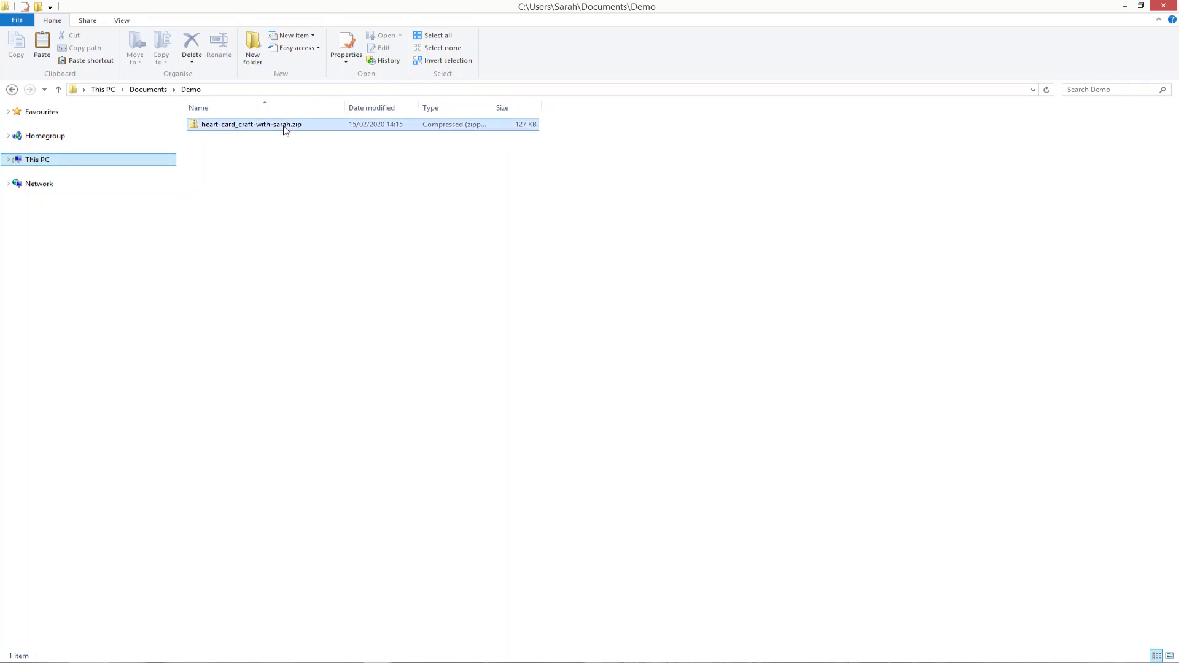
right_click(284, 126)
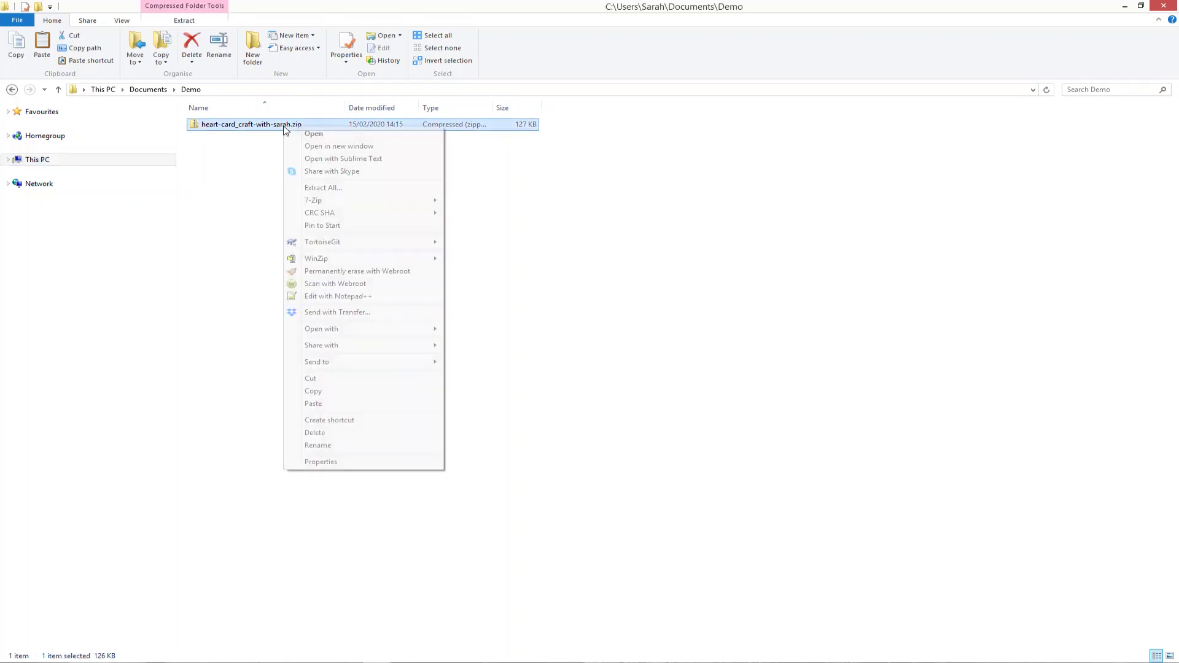
left_click(325, 188)
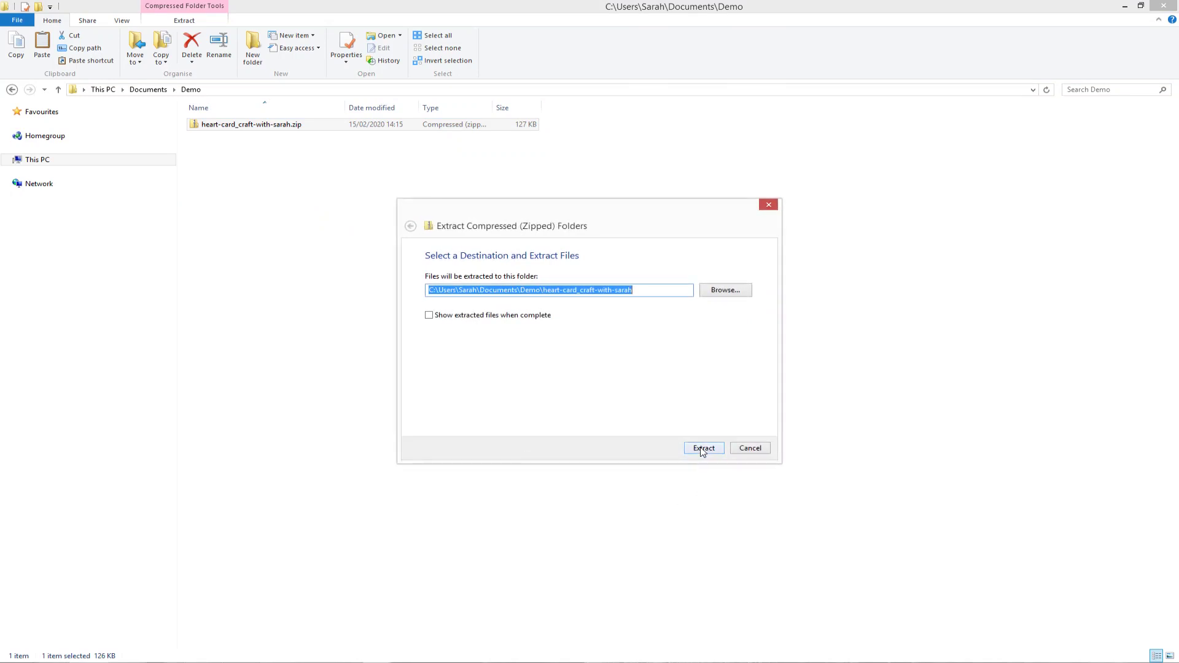
left_click(703, 448)
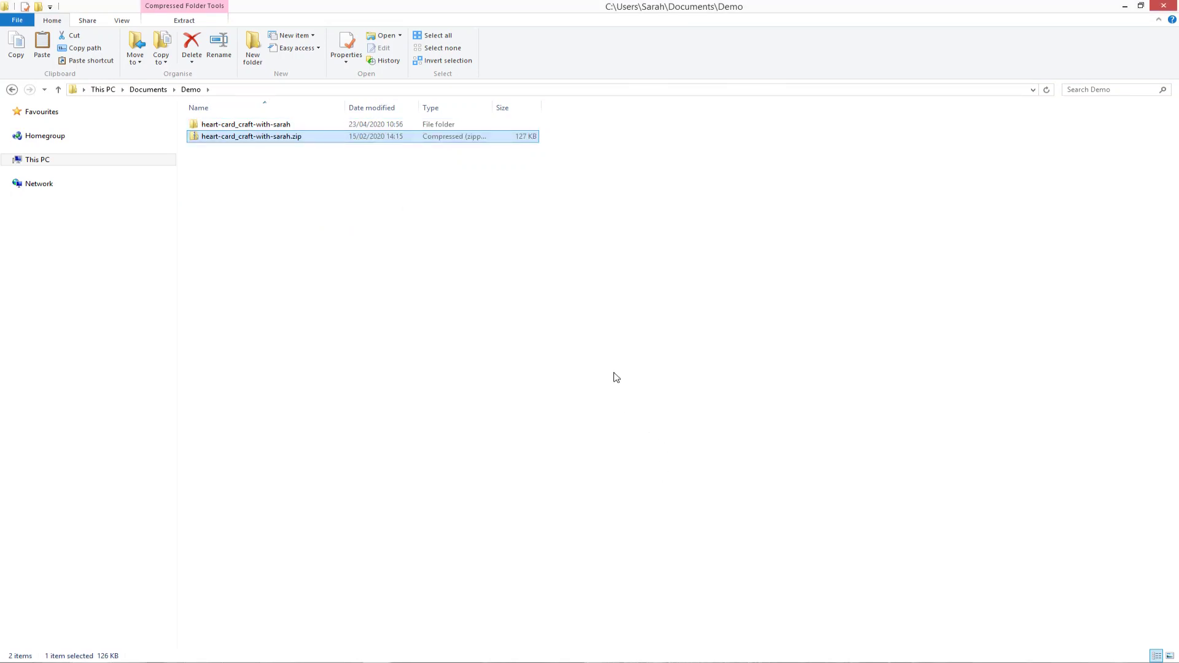
Open the extracted heart-card folder, select its SVG, and start a blank Design Space project.
double_click(313, 126)
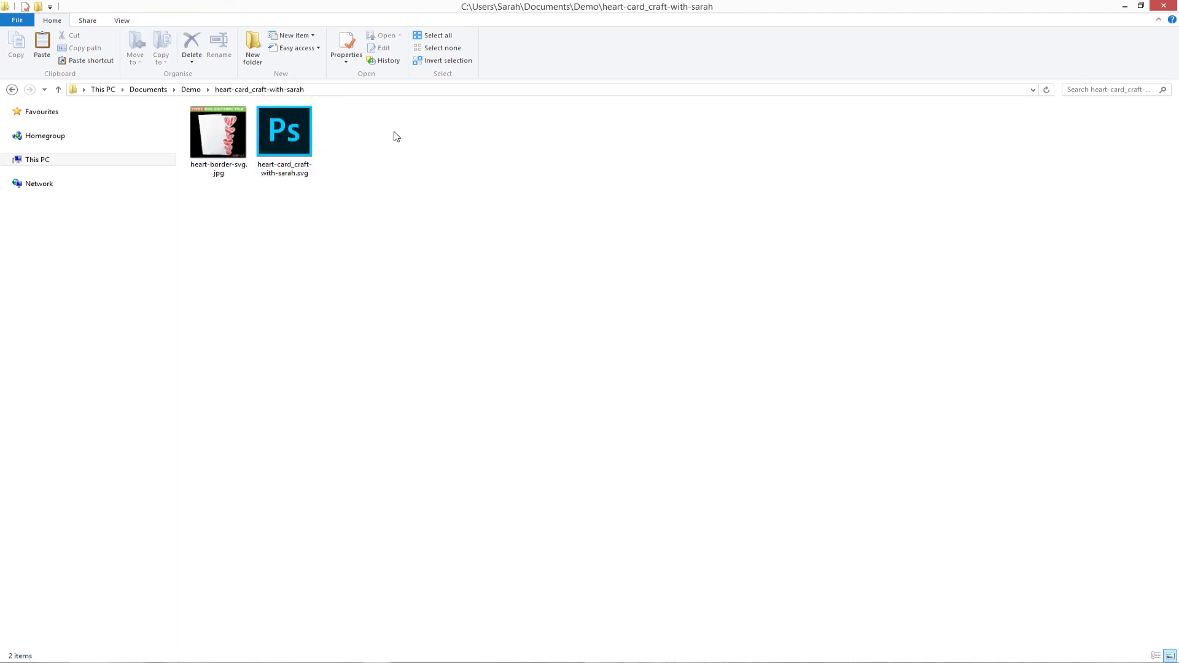
left_click(308, 134)
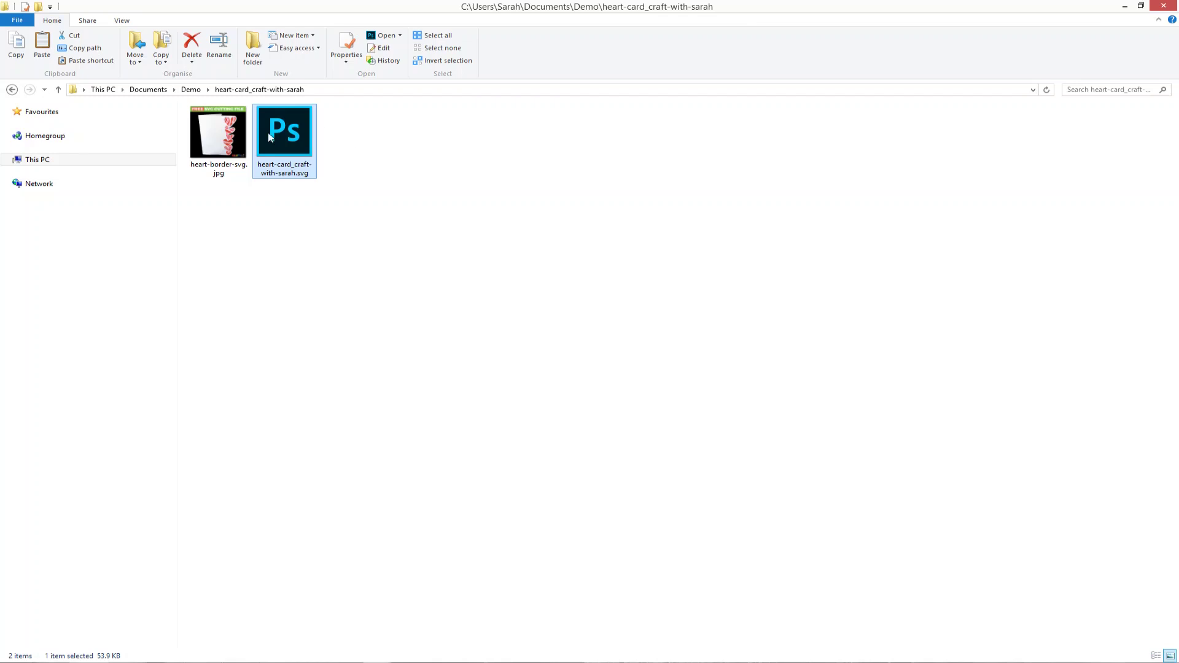
left_click(287, 204)
left_click(283, 176)
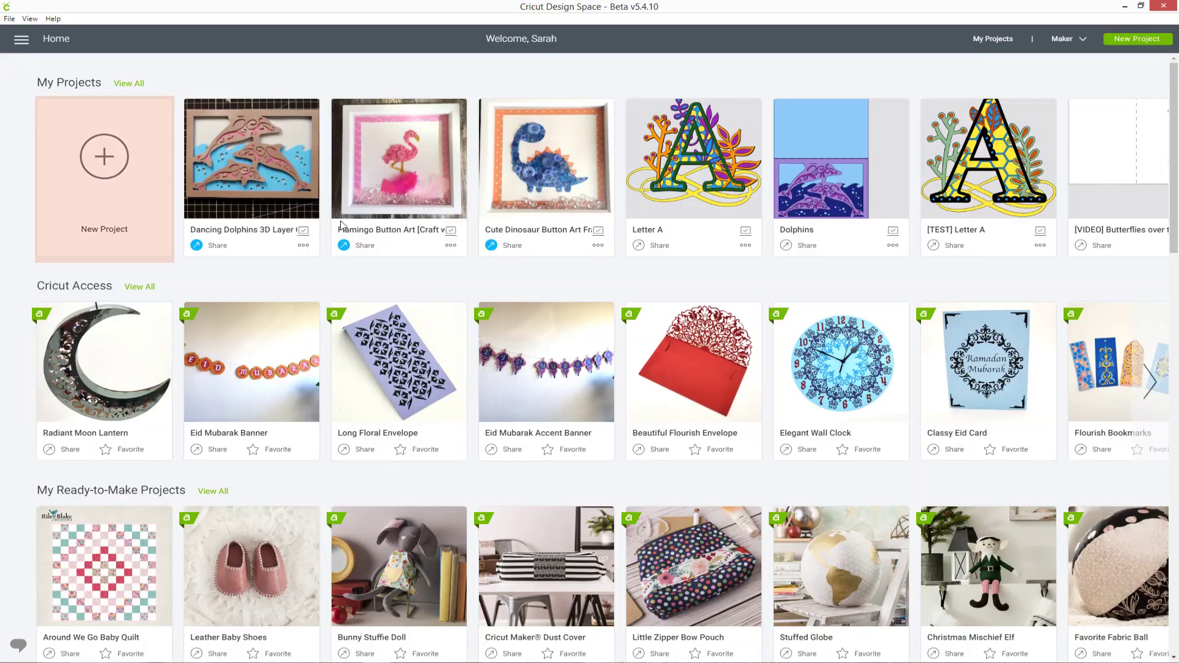
left_click(117, 151)
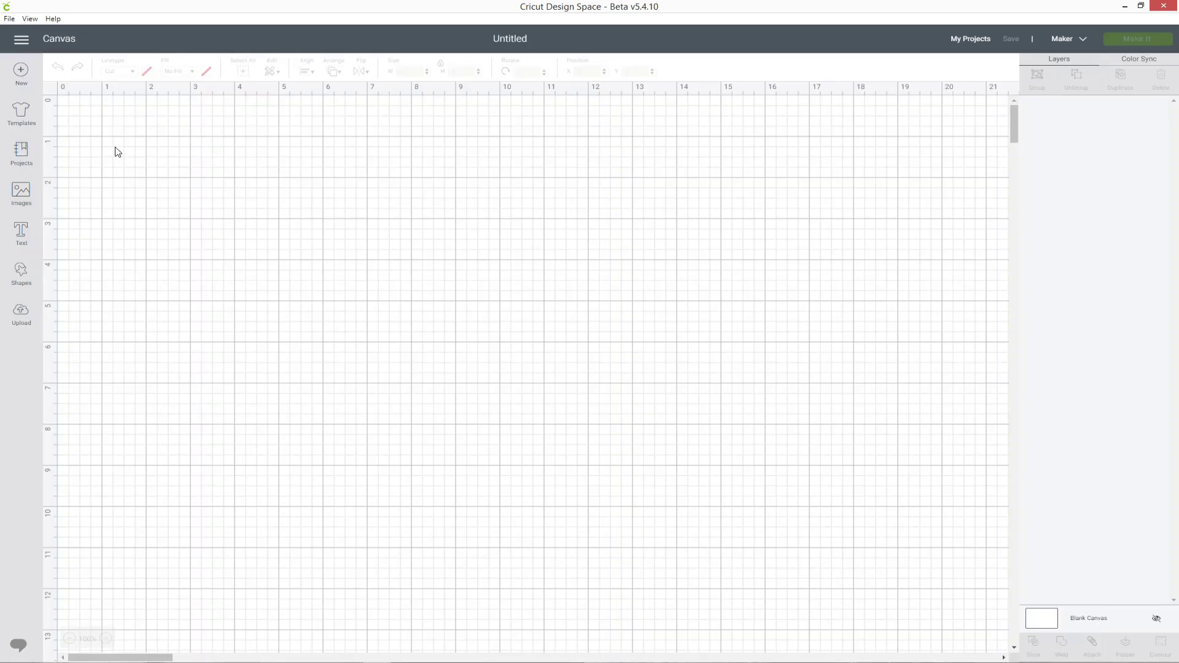
Start an image upload and drag the heart-card SVG onto the drop zone.
left_click(21, 312)
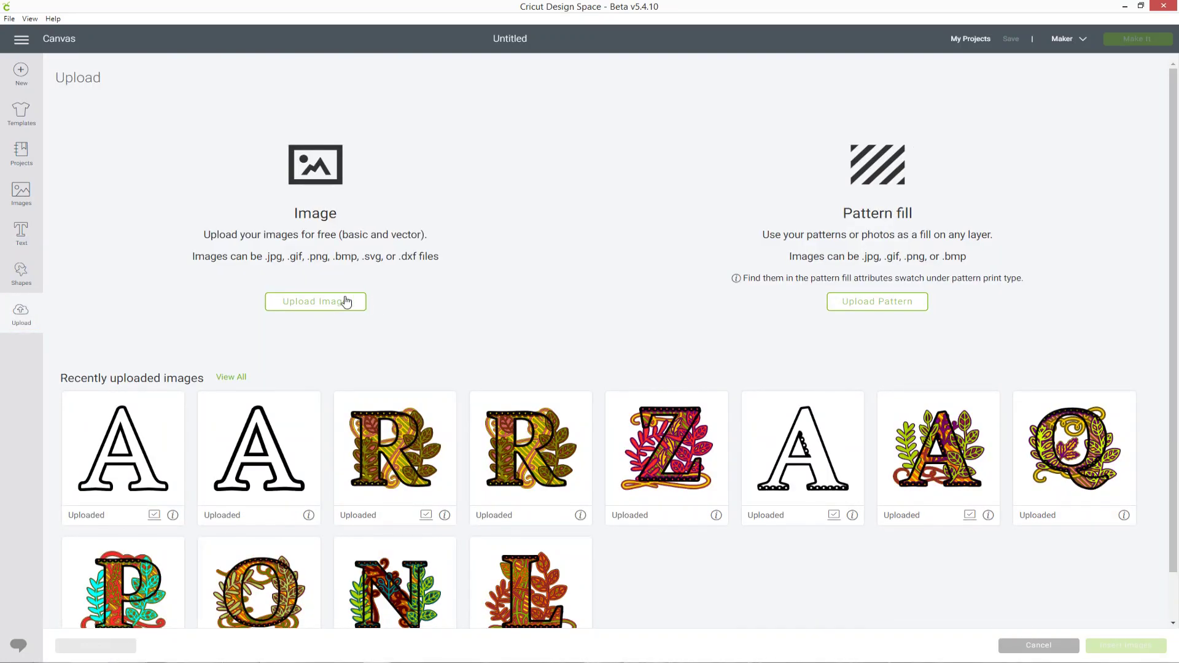
left_click(311, 302)
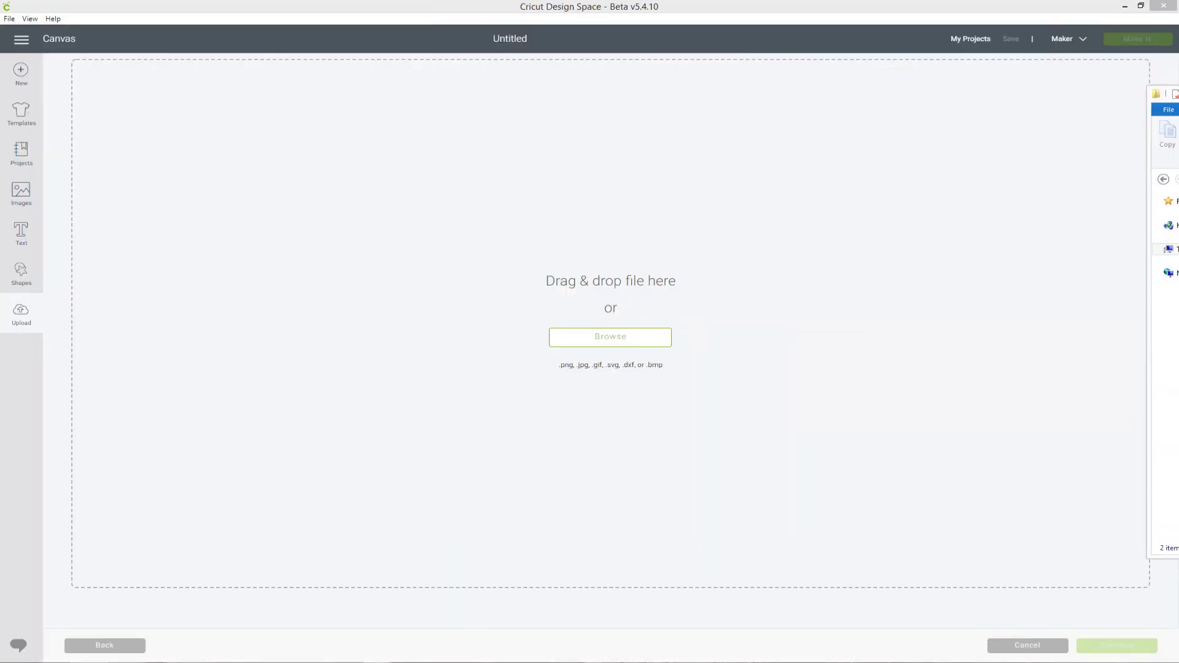
left_click_drag(1178, 96, 1111, 96)
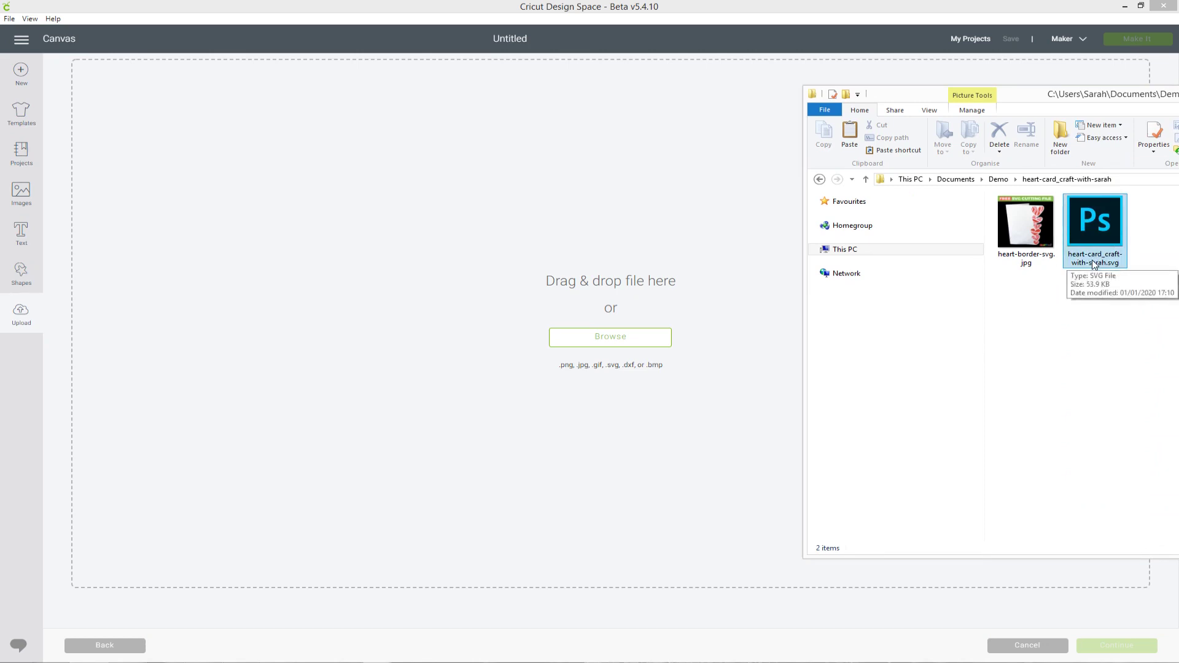
left_click(1098, 273)
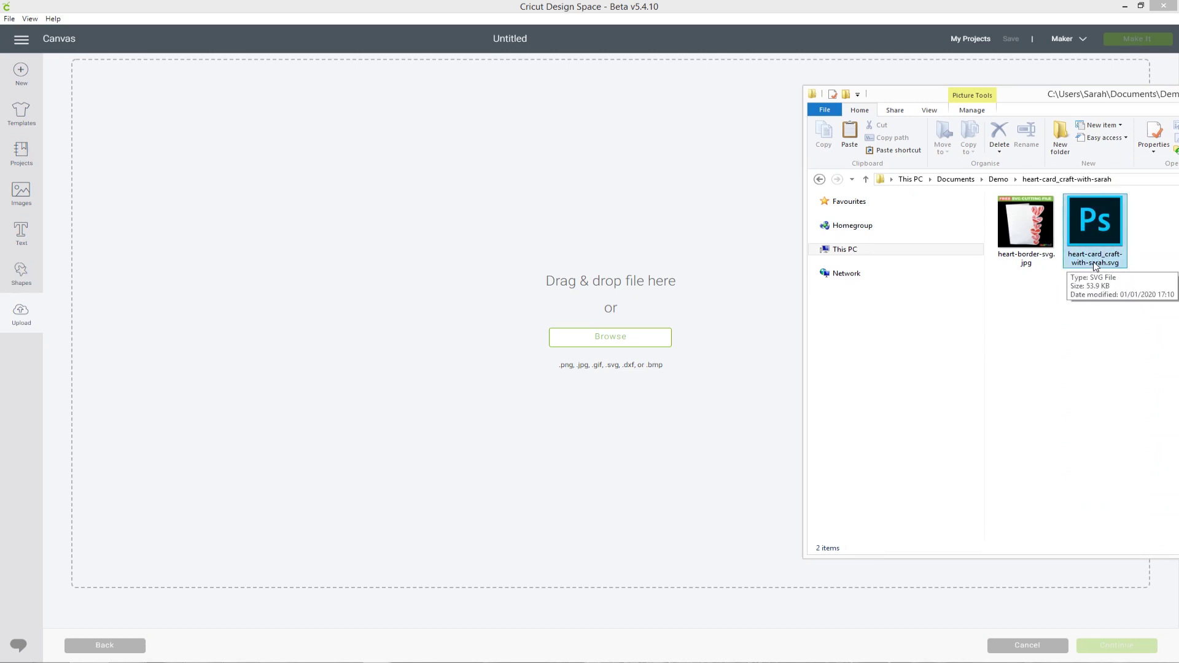
left_click_drag(1101, 220, 580, 279)
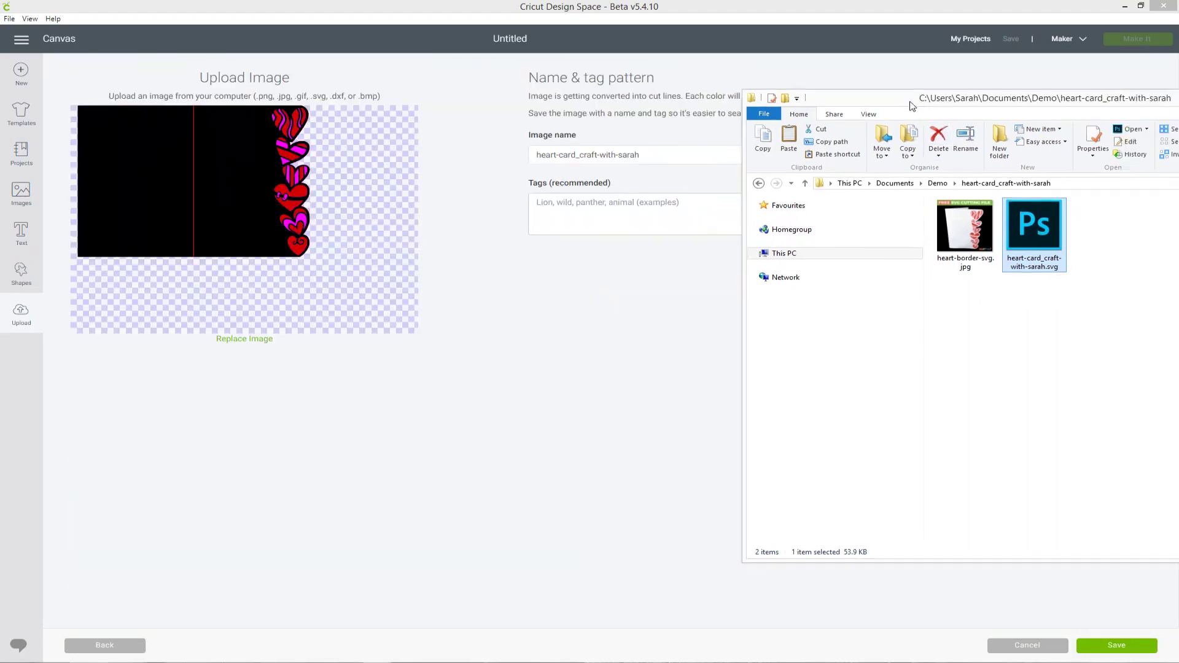
Close the folder window, save the heart-card upload, and select its new tile.
left_click_drag(995, 101, 717, 117)
left_click(758, 251)
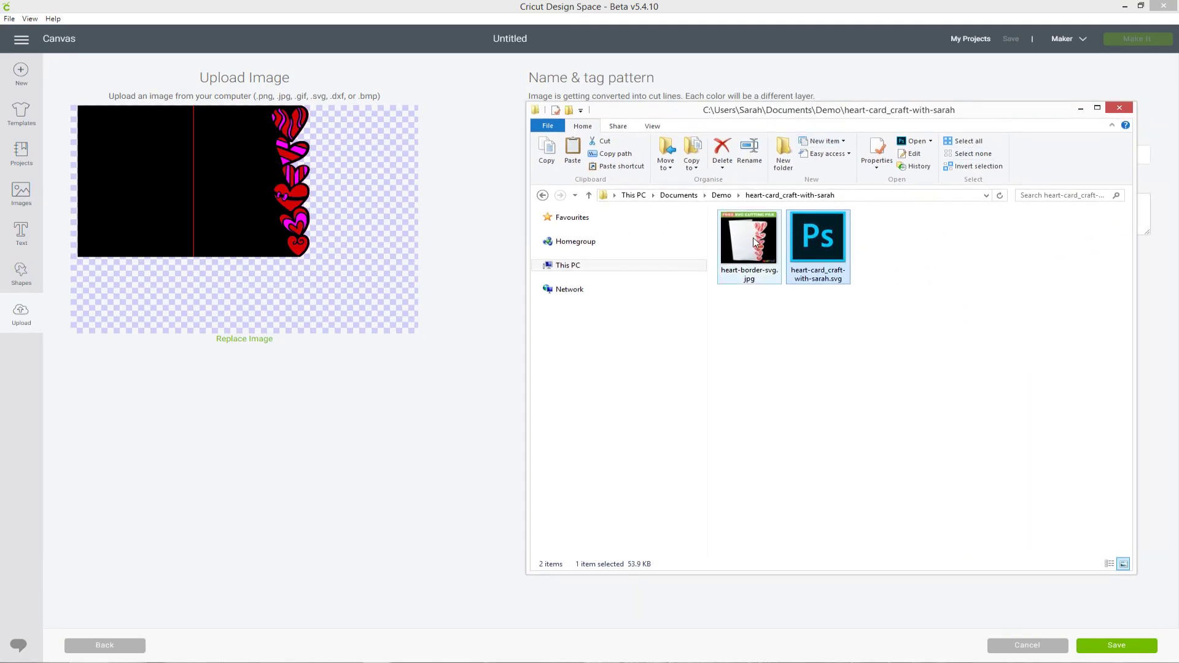
left_click(938, 305)
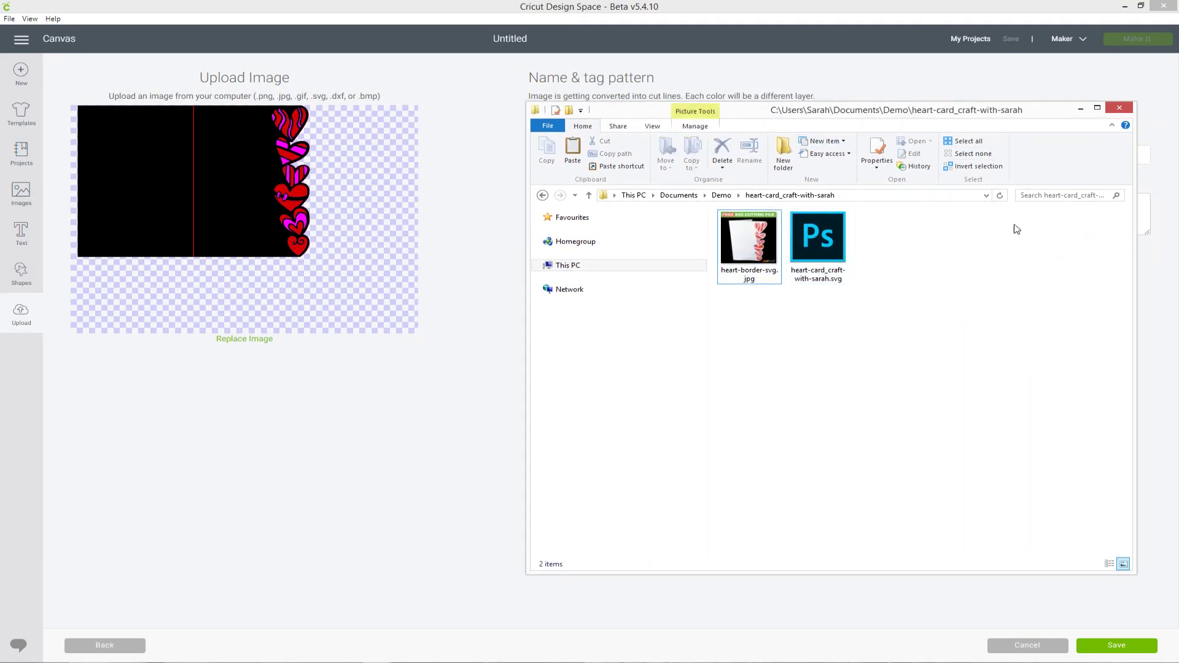
left_click(1118, 108)
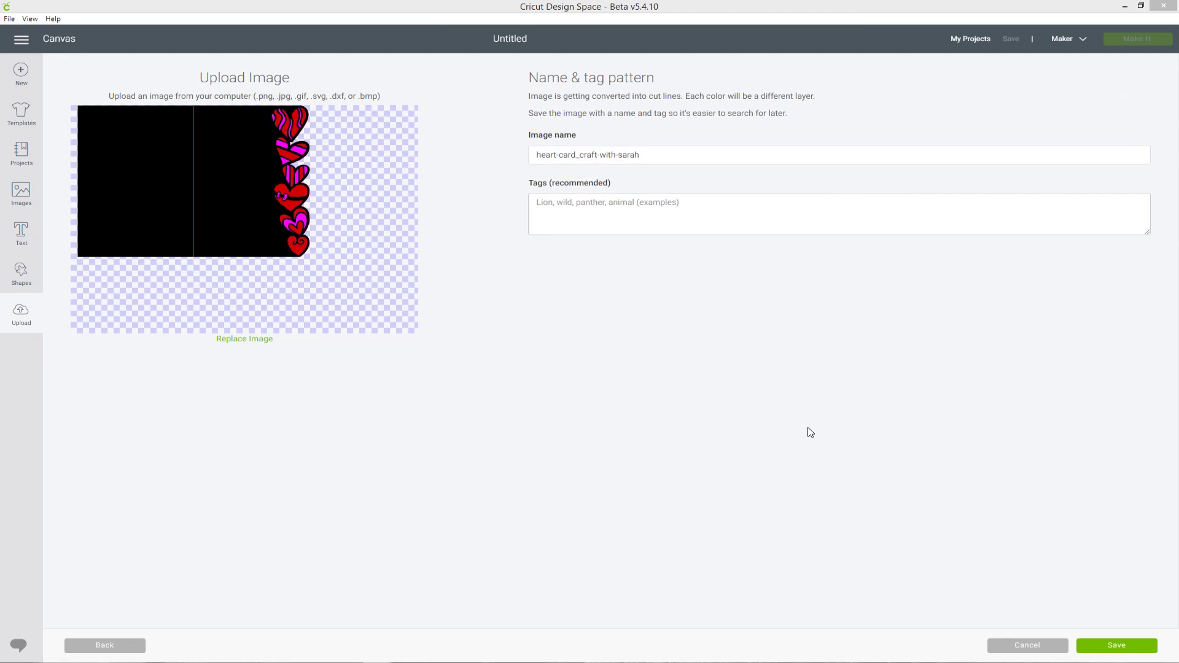
left_click(1124, 647)
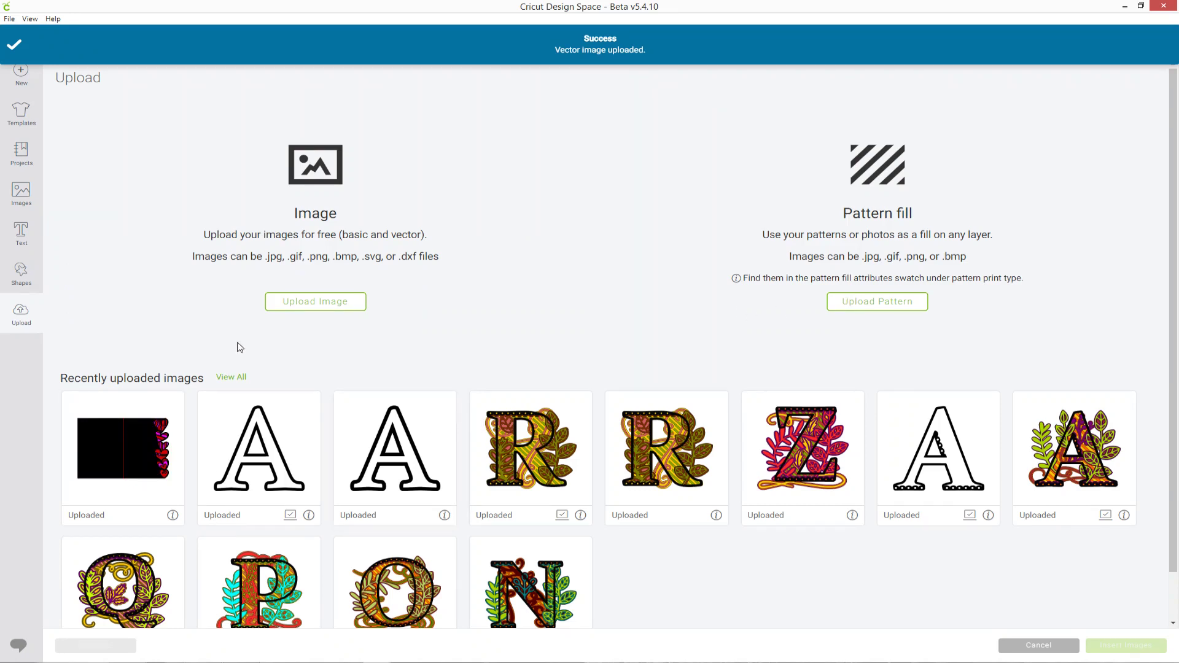
left_click(129, 423)
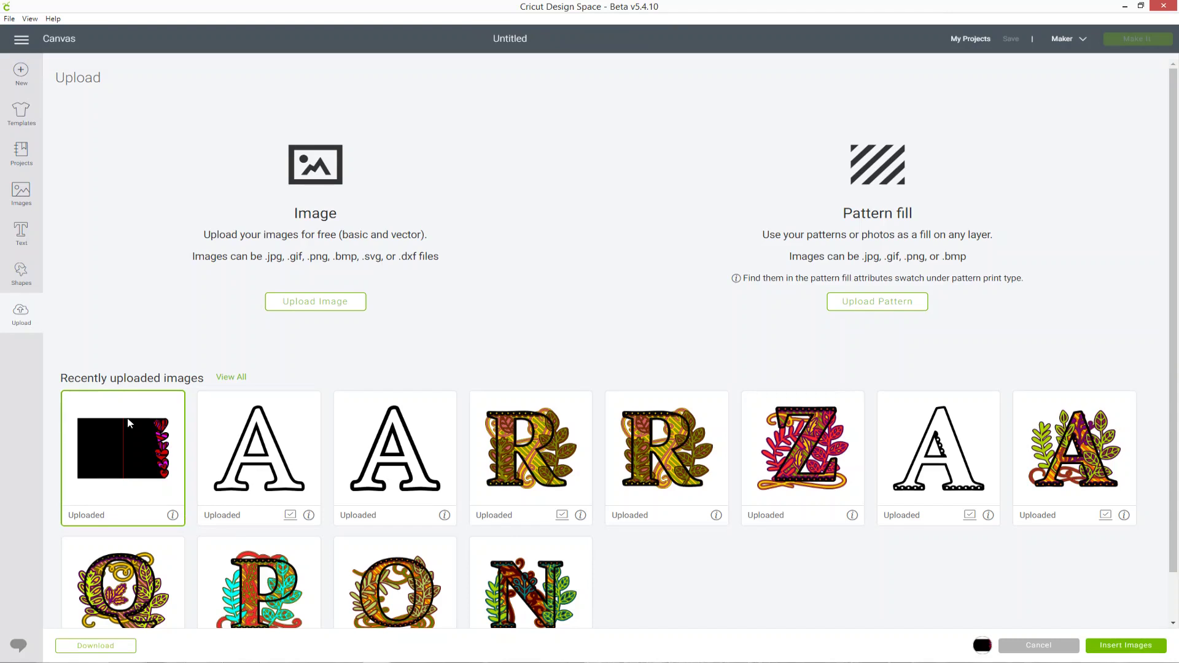
Insert the heart card design onto the canvas, select the fold line layer, and hide the black card layer.
left_click(1123, 644)
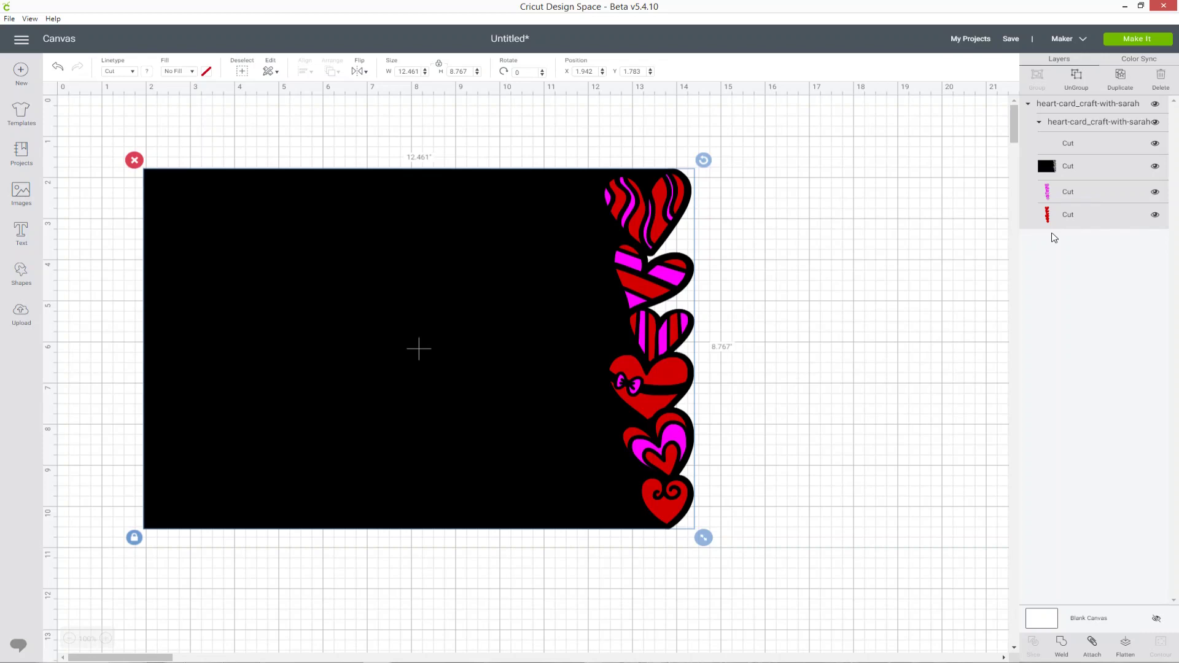
left_click(1104, 152)
left_click(1102, 167)
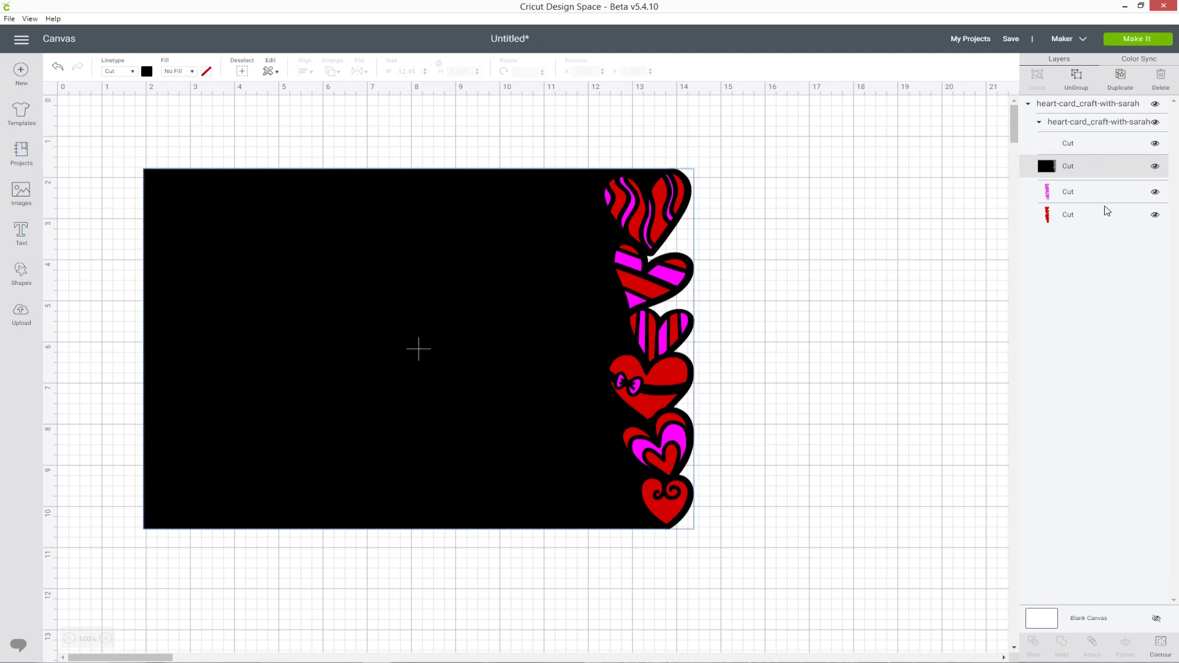
left_click(1097, 148)
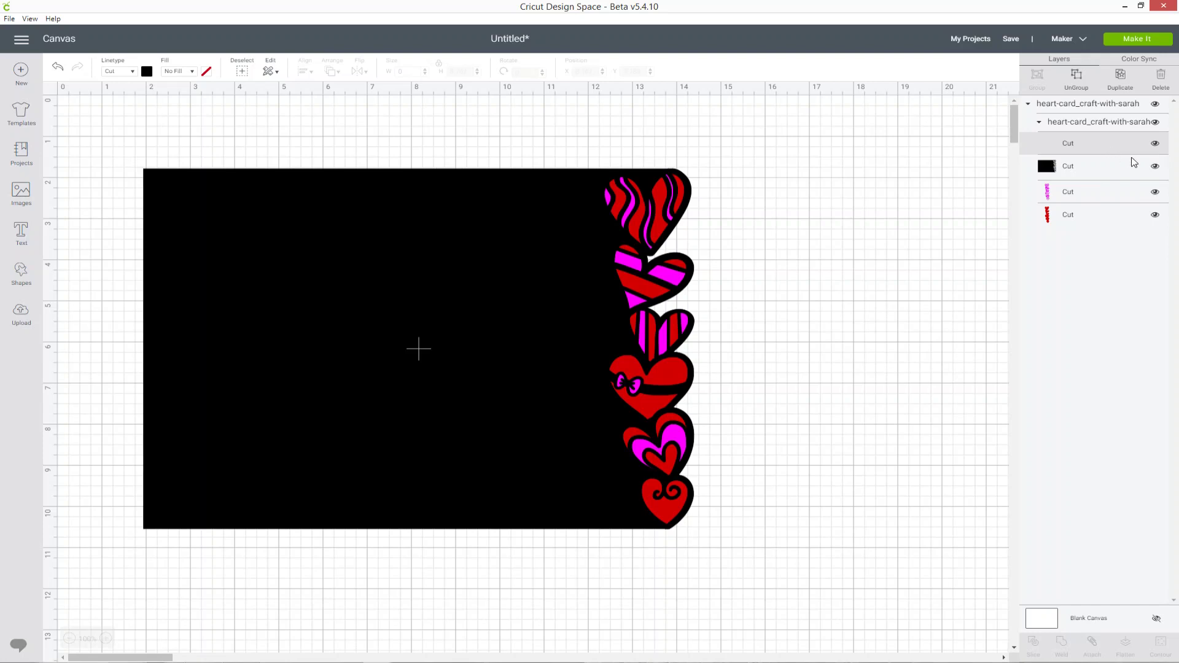
left_click(1155, 165)
Hide the pink and red heart layers and select the fold line on its own.
left_click(1155, 191)
left_click(1155, 214)
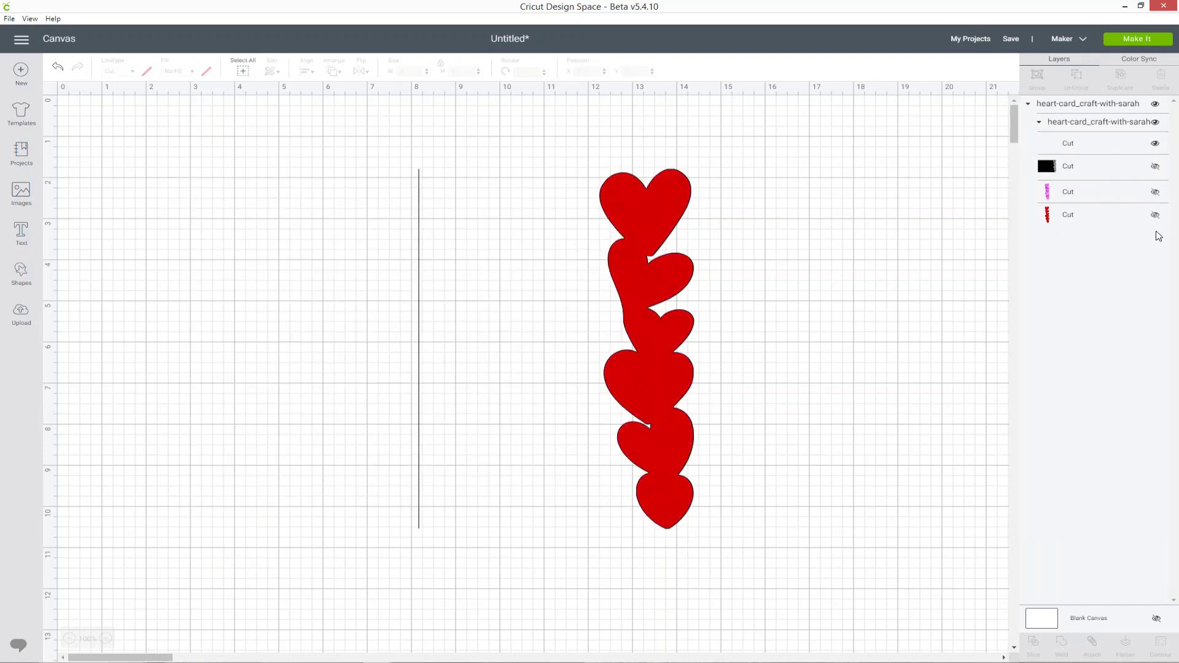
left_click(1127, 152)
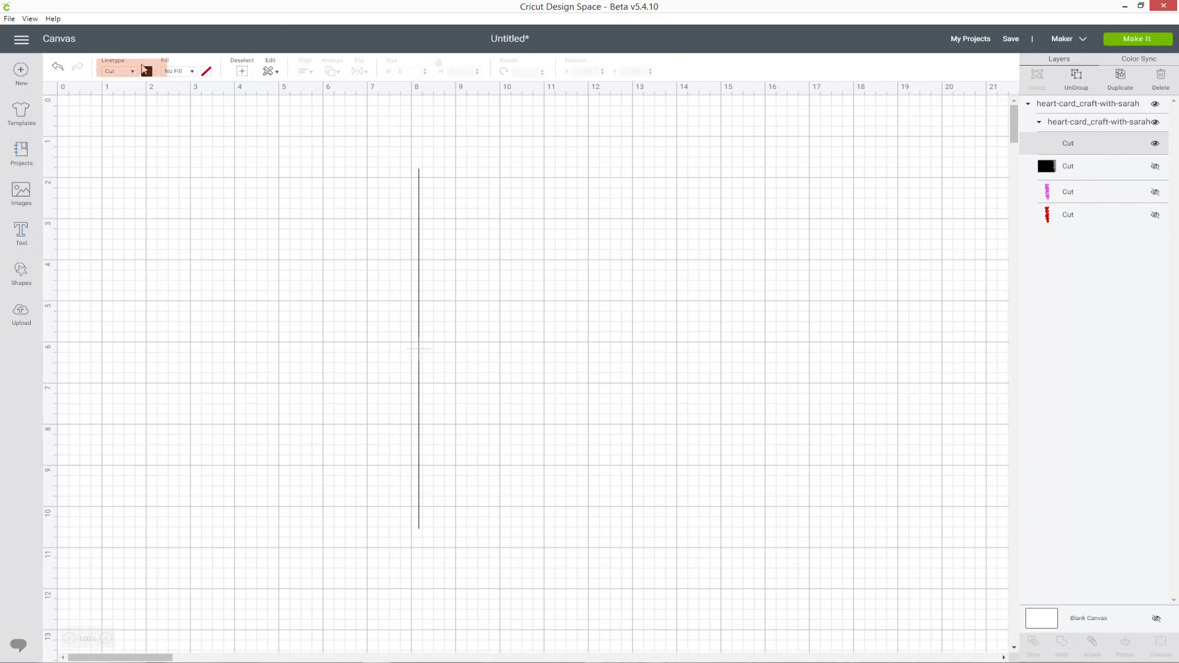
Set the fold line's linetype to Score, then show the black and pink layers again.
left_click(134, 72)
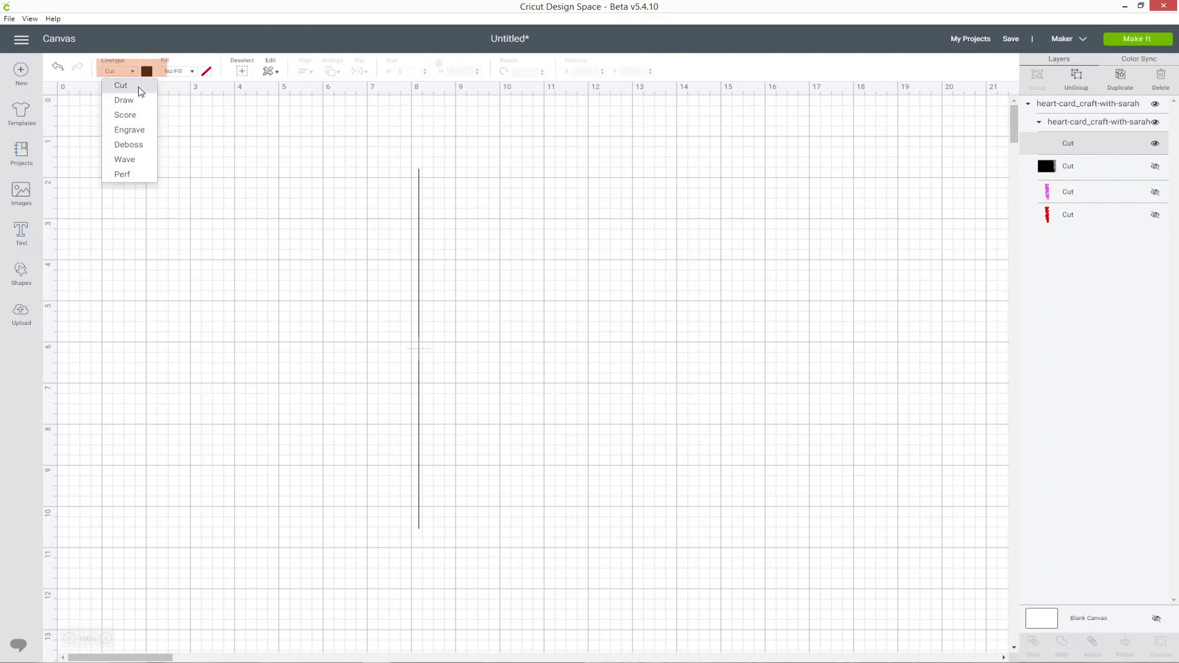
left_click(146, 114)
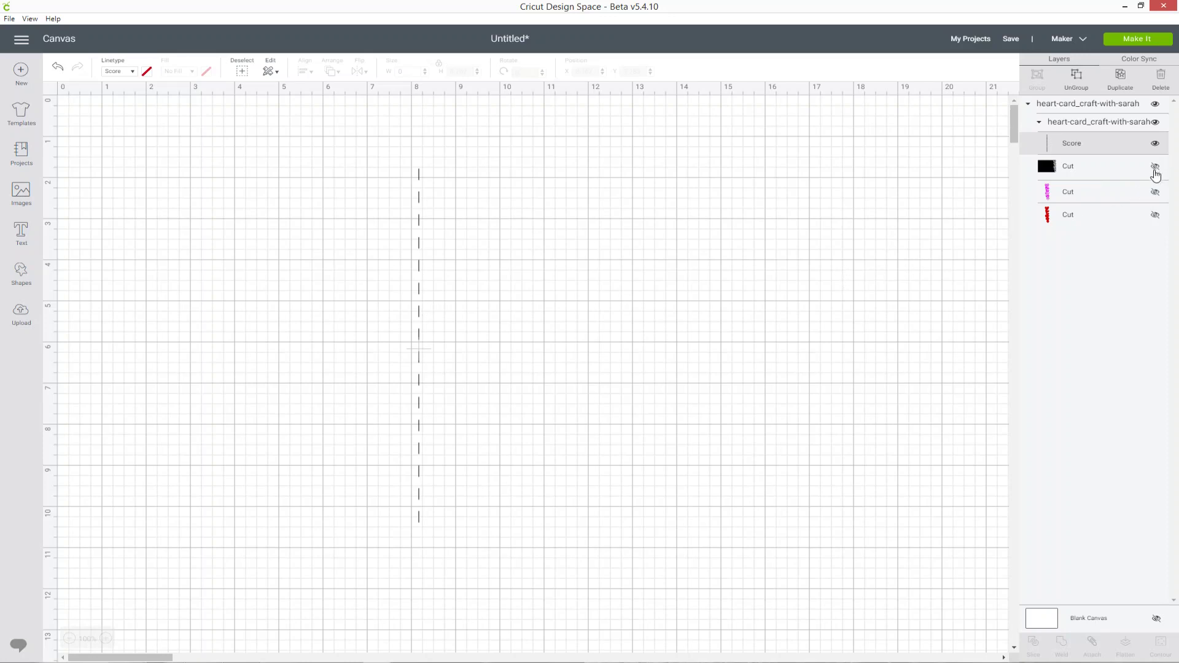
left_click(1154, 166)
left_click(1155, 191)
left_click(1154, 215)
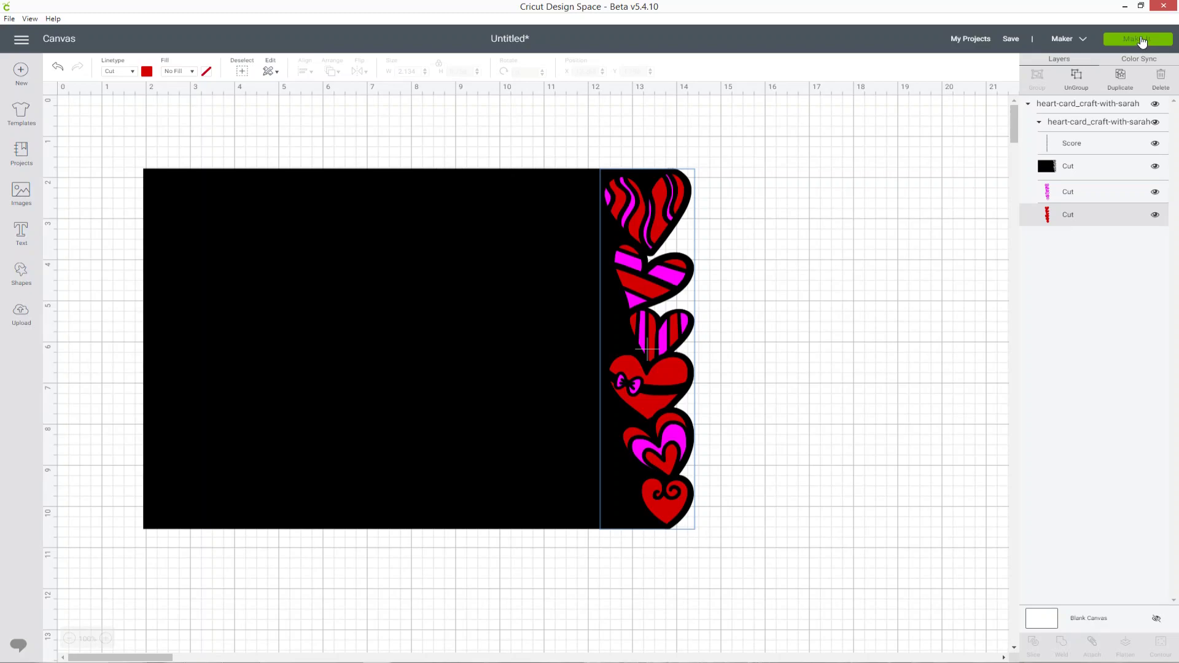
left_click(1141, 38)
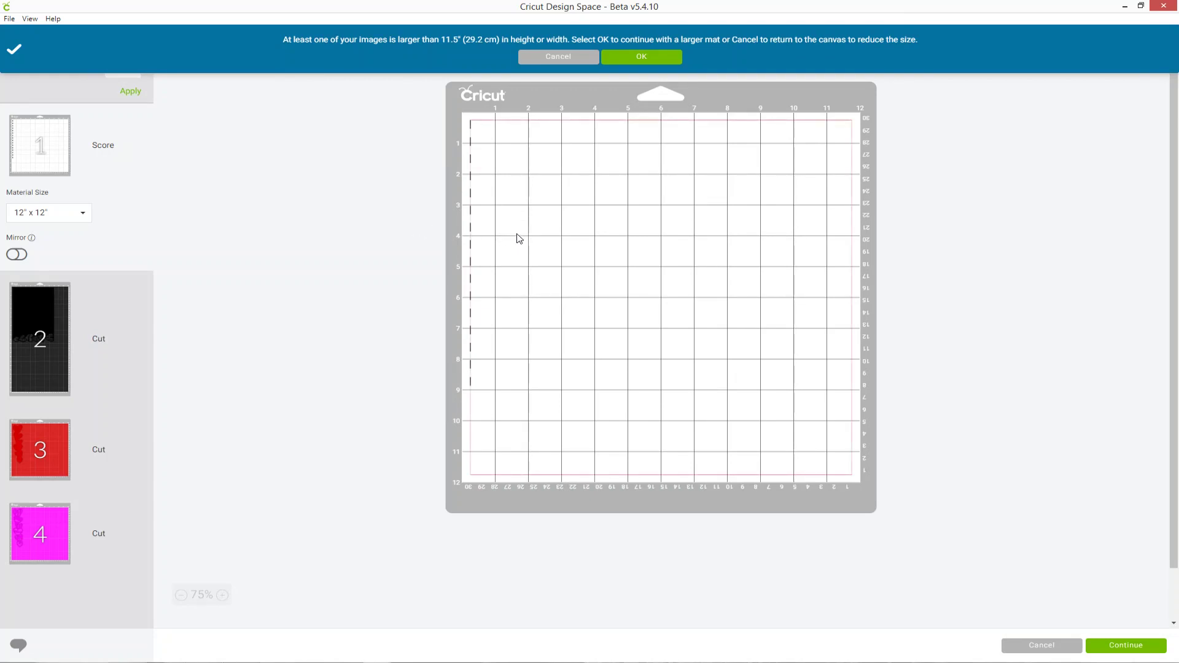
left_click(123, 323)
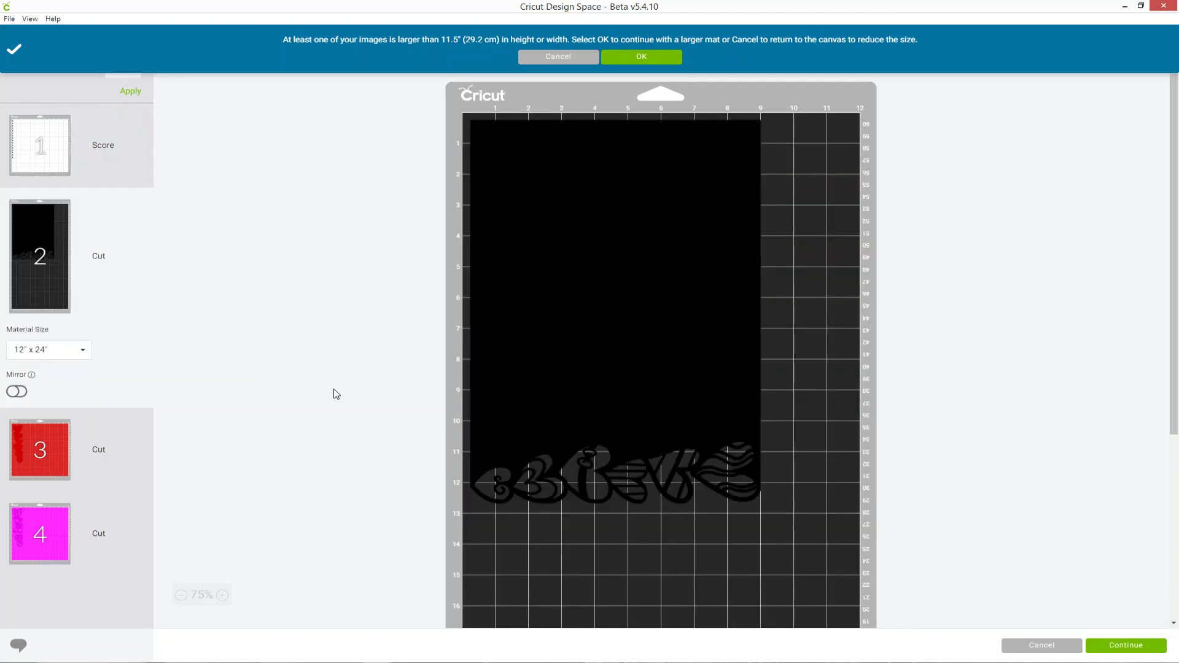
left_click(636, 57)
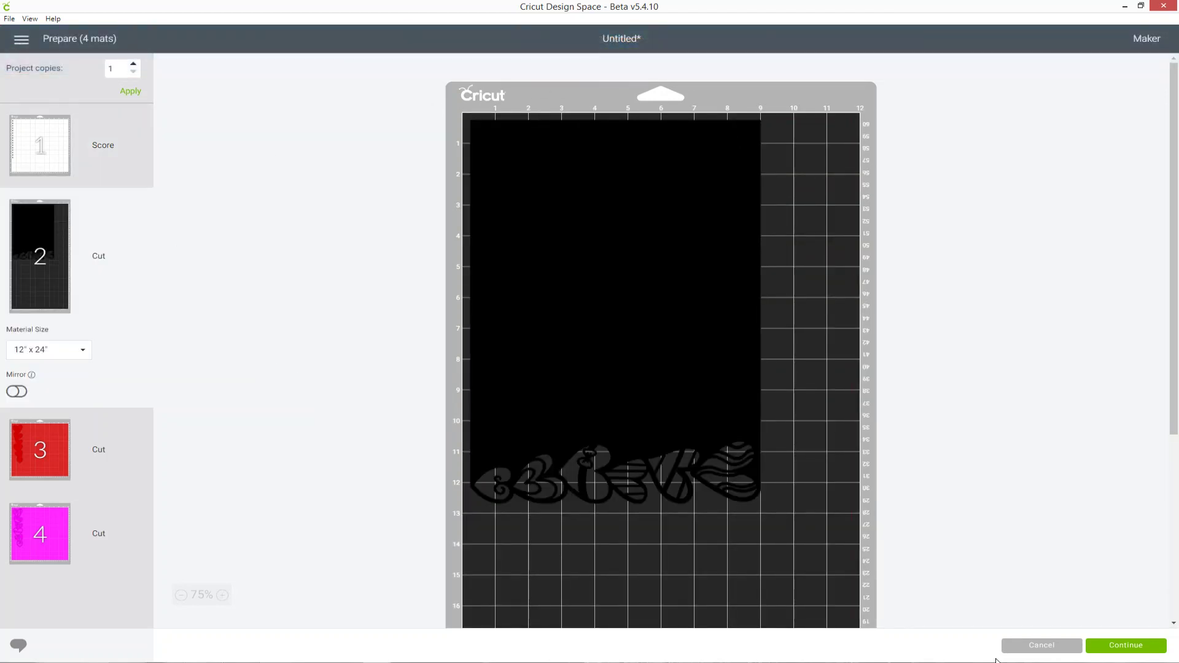
left_click(1024, 644)
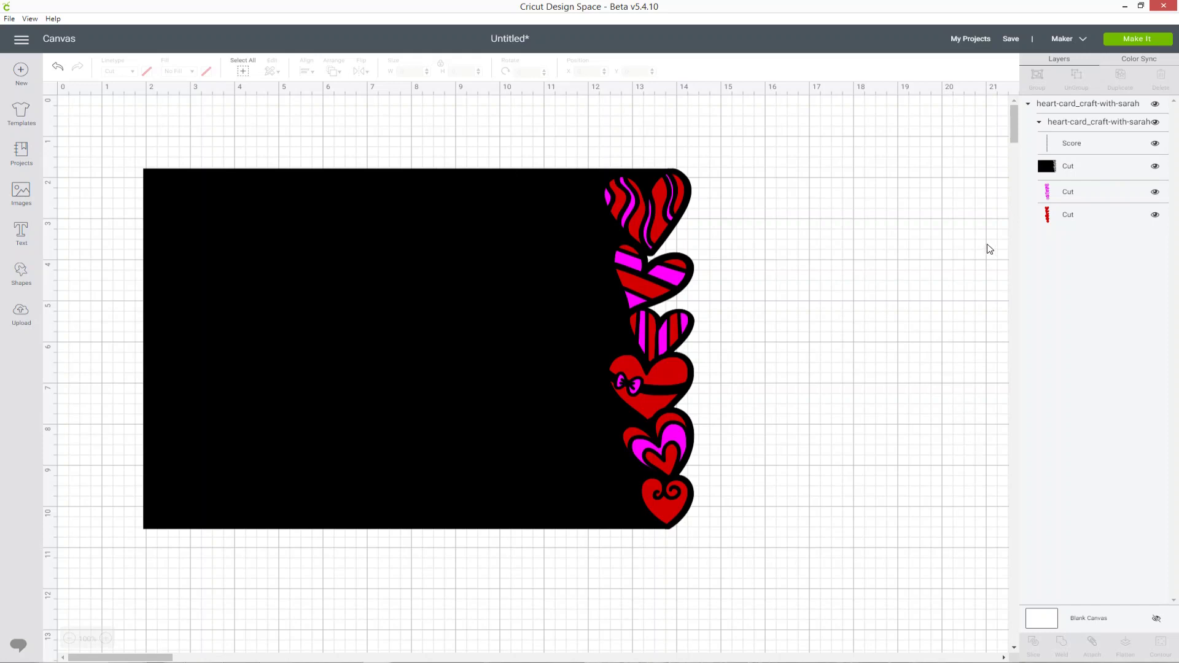
Ungroup the top-level heart-card group into separate groups.
left_click(1070, 126)
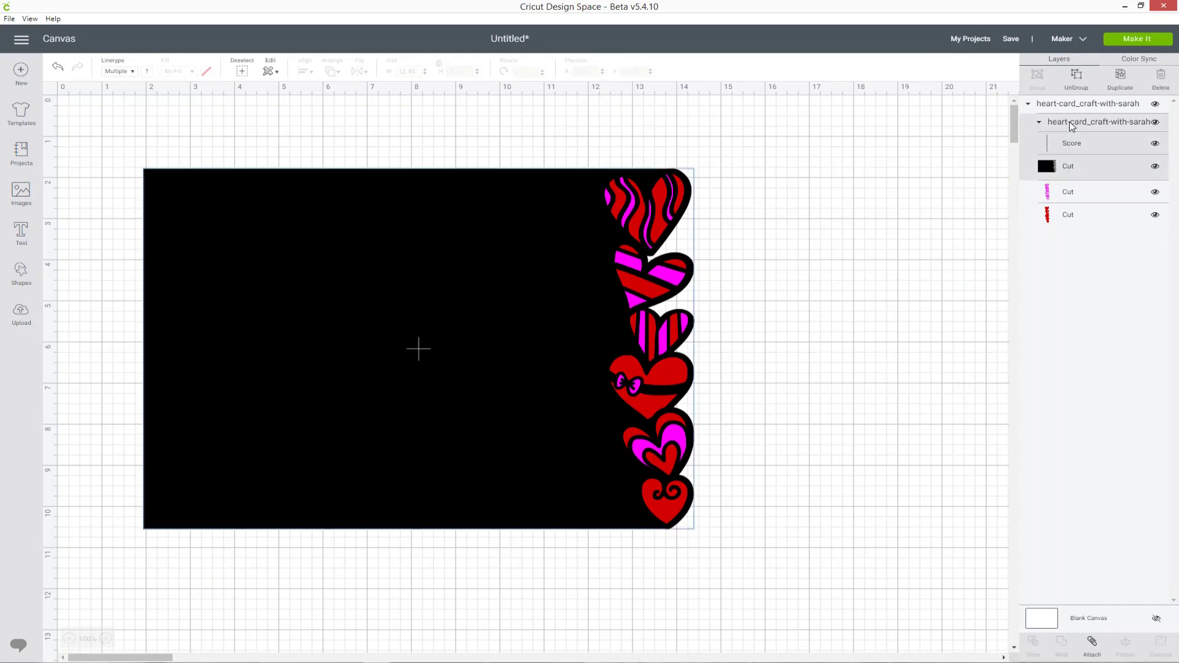
left_click(1086, 108)
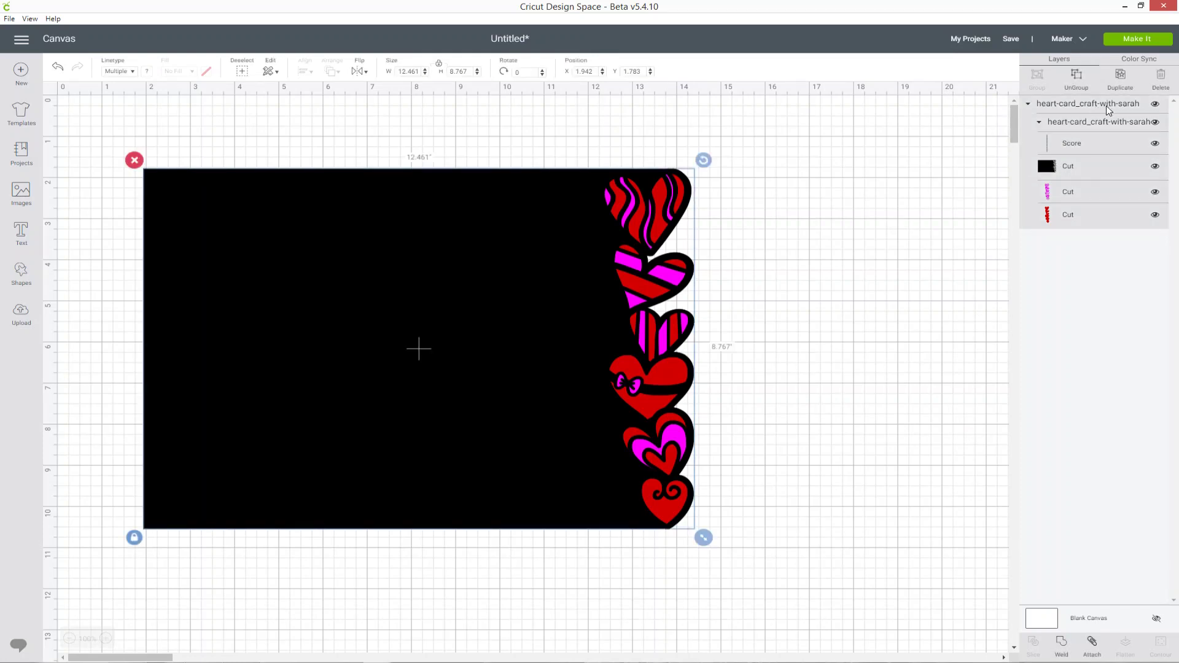
mouse_move(1084, 113)
left_mouse_down()
mouse_move(1047, 113)
mouse_move(1103, 113)
left_mouse_up()
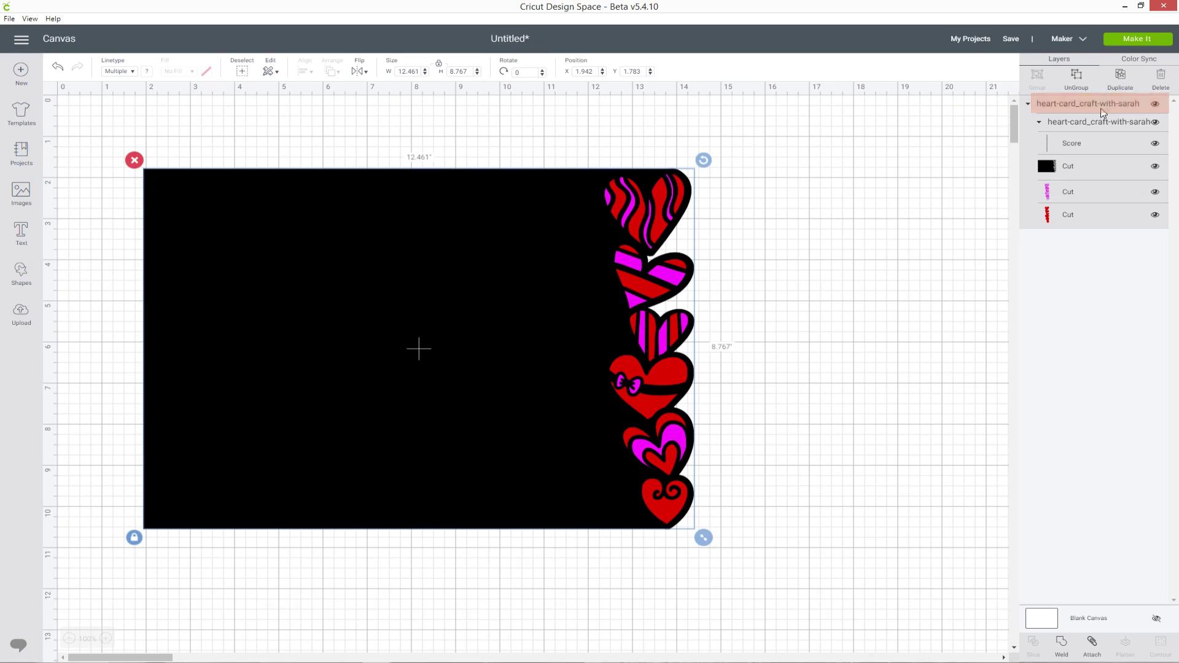
right_click(1098, 103)
left_click(1075, 128)
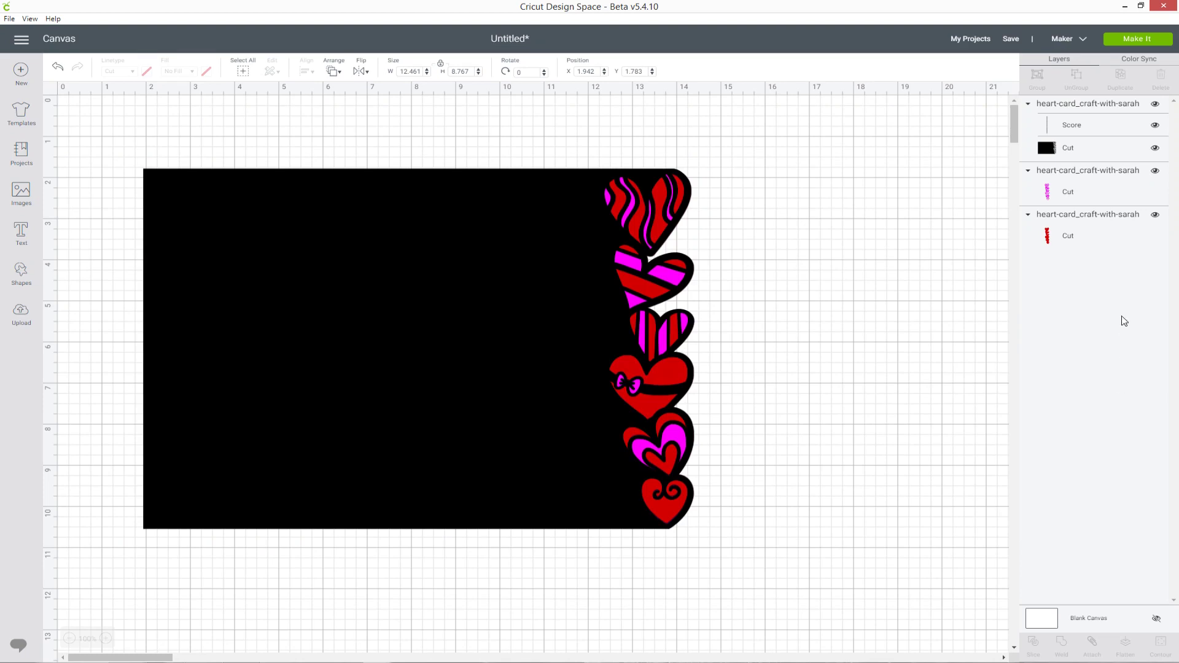
Check the red and pink heart groups, then select the score line and black card group.
left_click(1099, 237)
left_click(1095, 197)
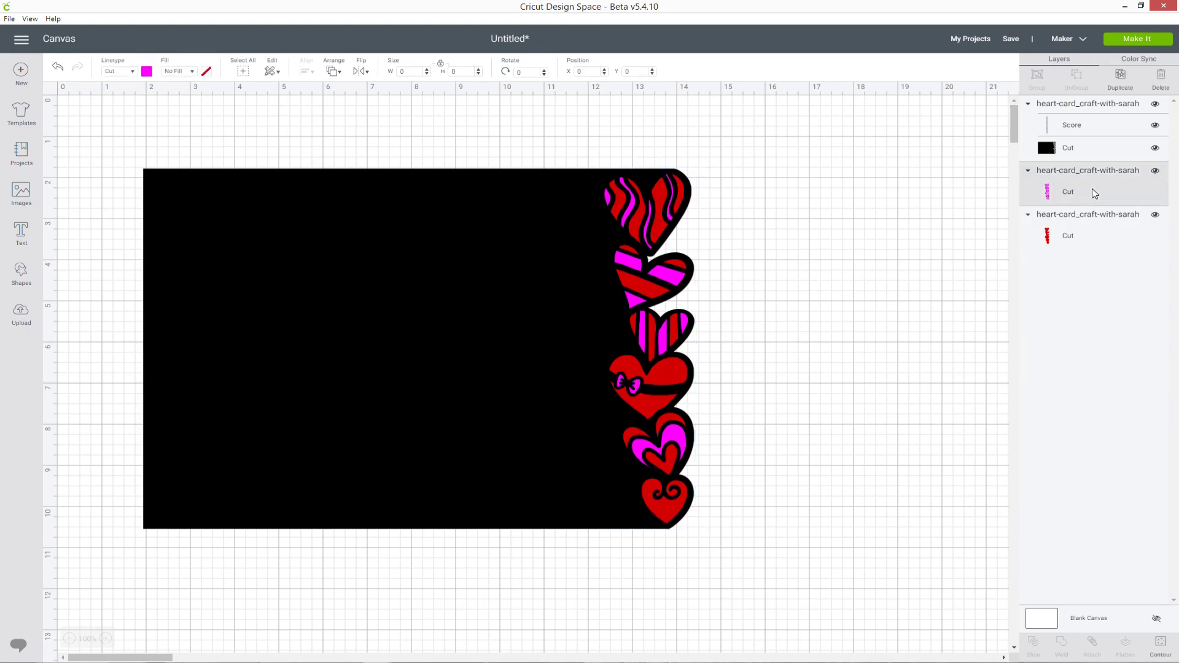
left_click(1086, 109)
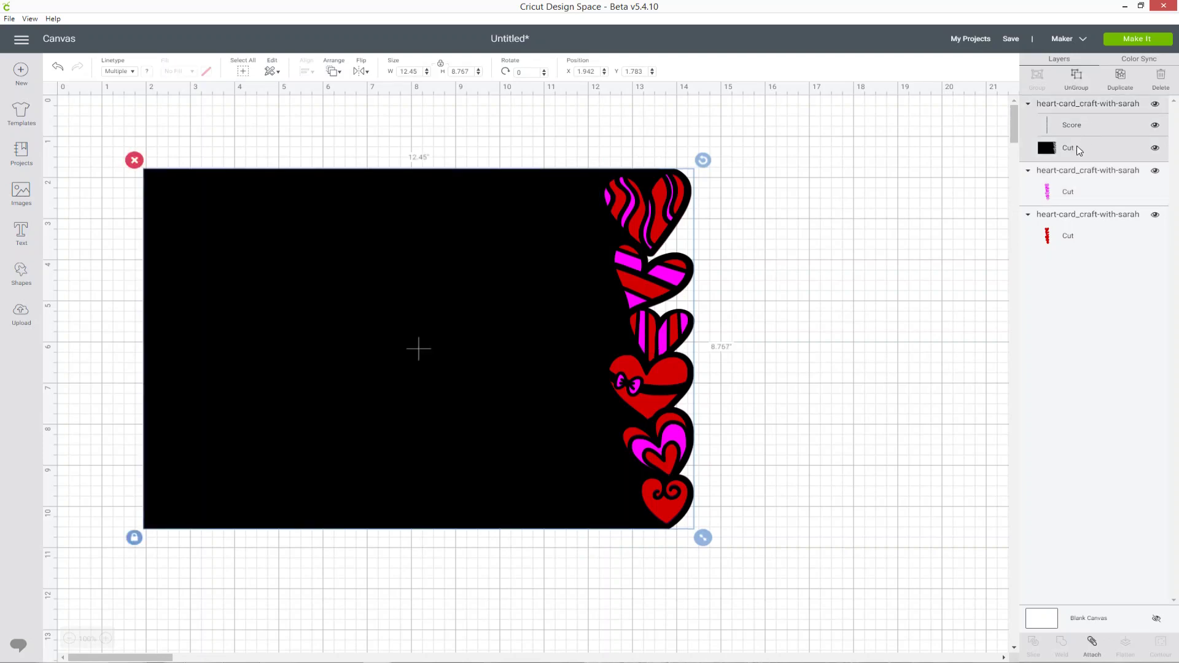
left_click(1086, 111)
Attach the score line to the black card, preview the three mats, and return to the canvas.
left_click(1092, 652)
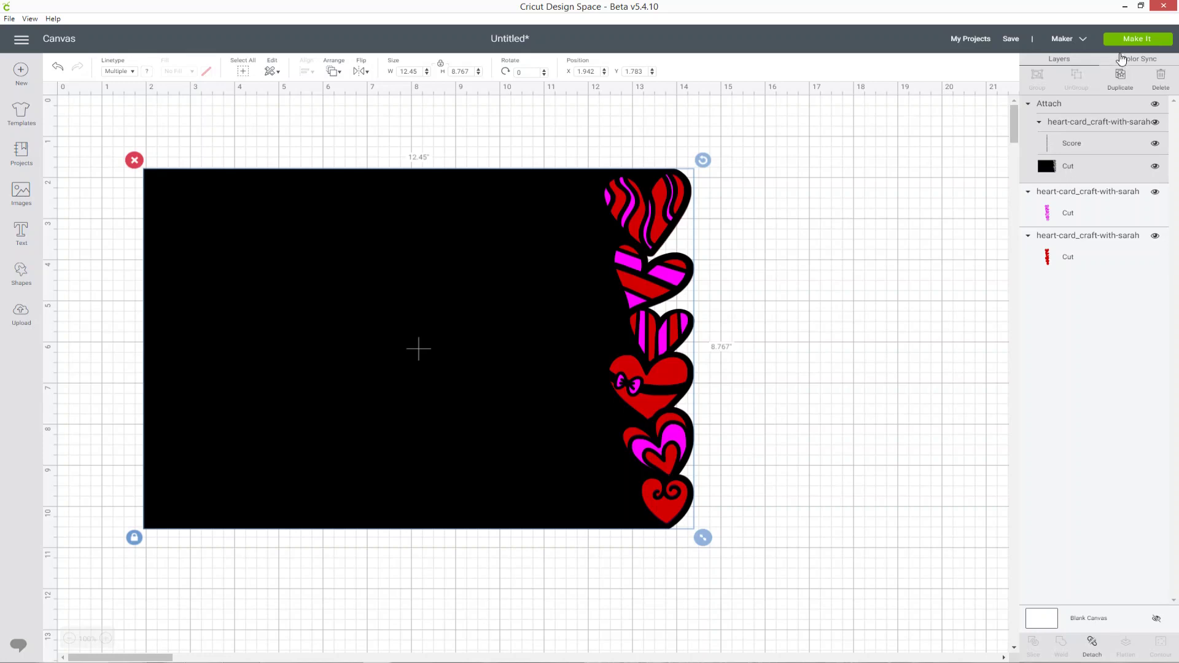
left_click(1127, 41)
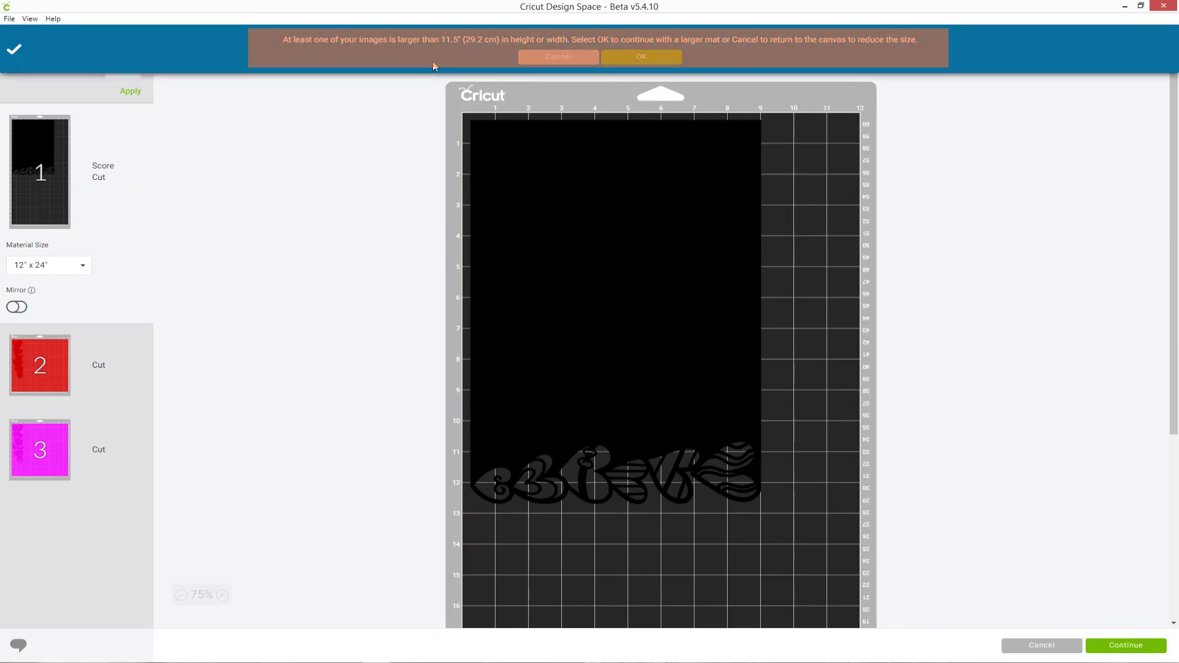
left_click(554, 59)
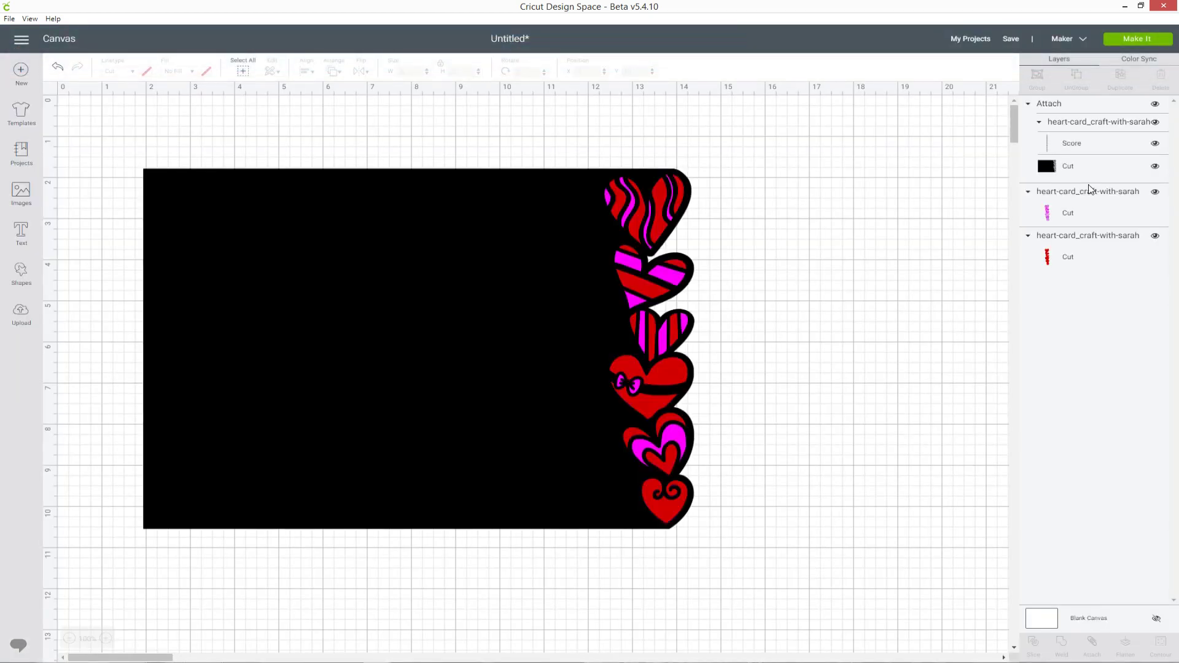
Group the attached card, pink hearts and red hearts groups into one design.
left_click(1079, 104)
left_click(1084, 221, "shift")
left_click(1085, 258, "shift")
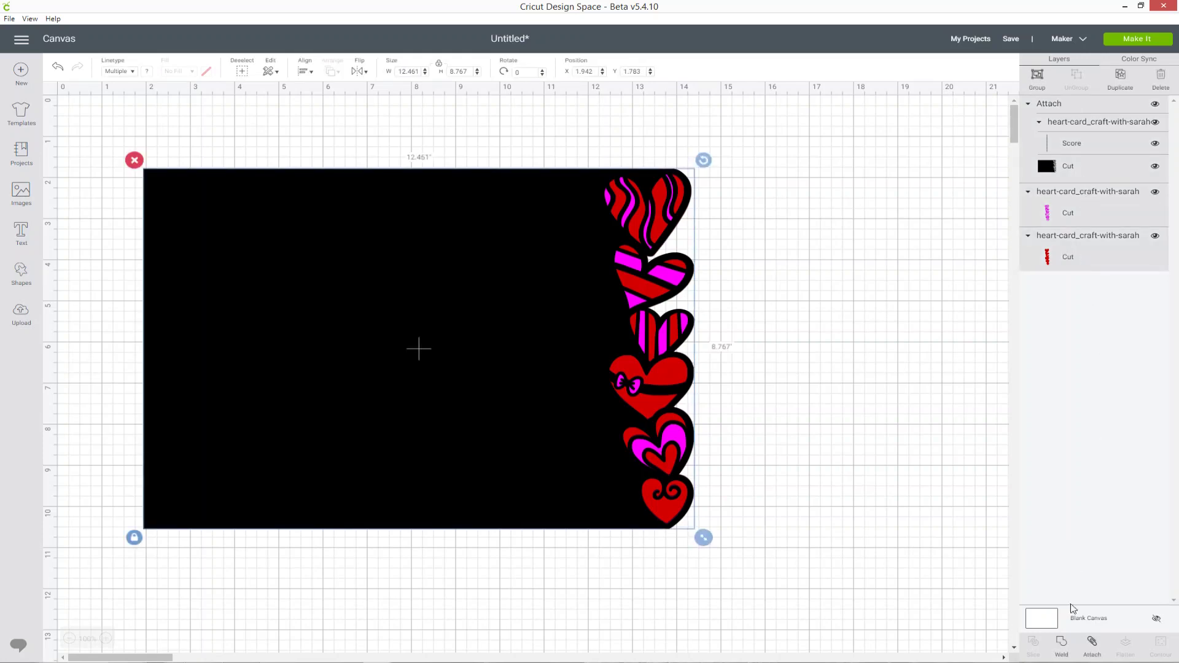
left_click(1037, 78)
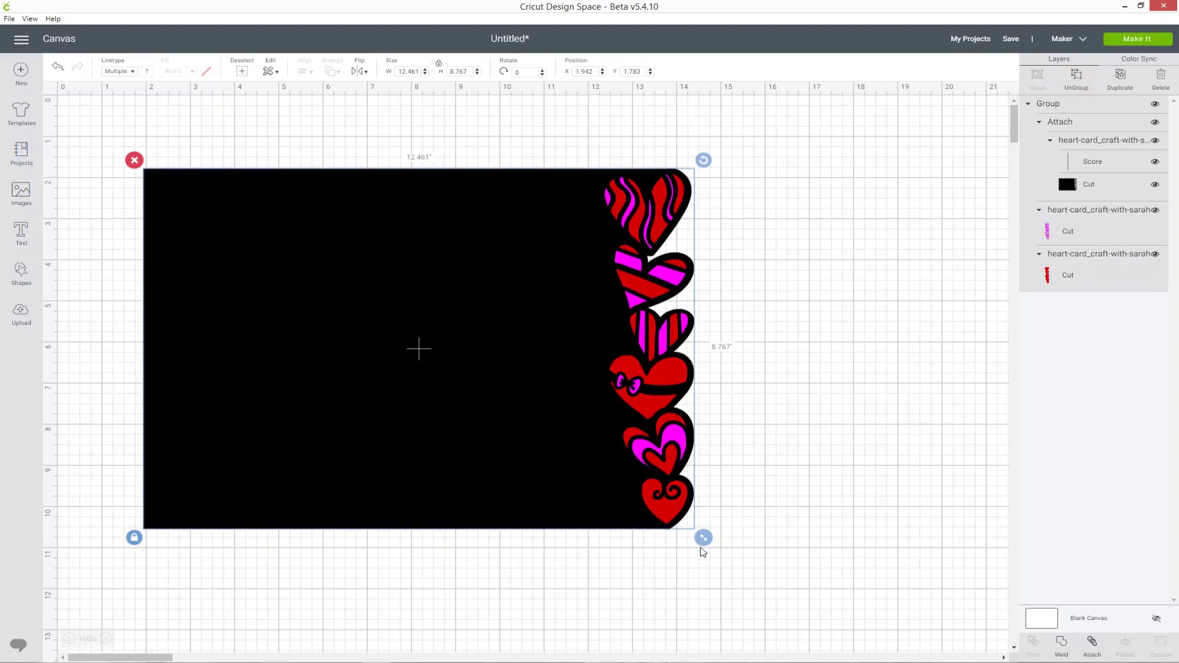
Resize the grouped card to a height of 7 inches, about 9.95 inches wide.
mouse_move(703, 538)
left_mouse_down()
mouse_move(738, 563)
mouse_move(602, 471)
left_mouse_up()
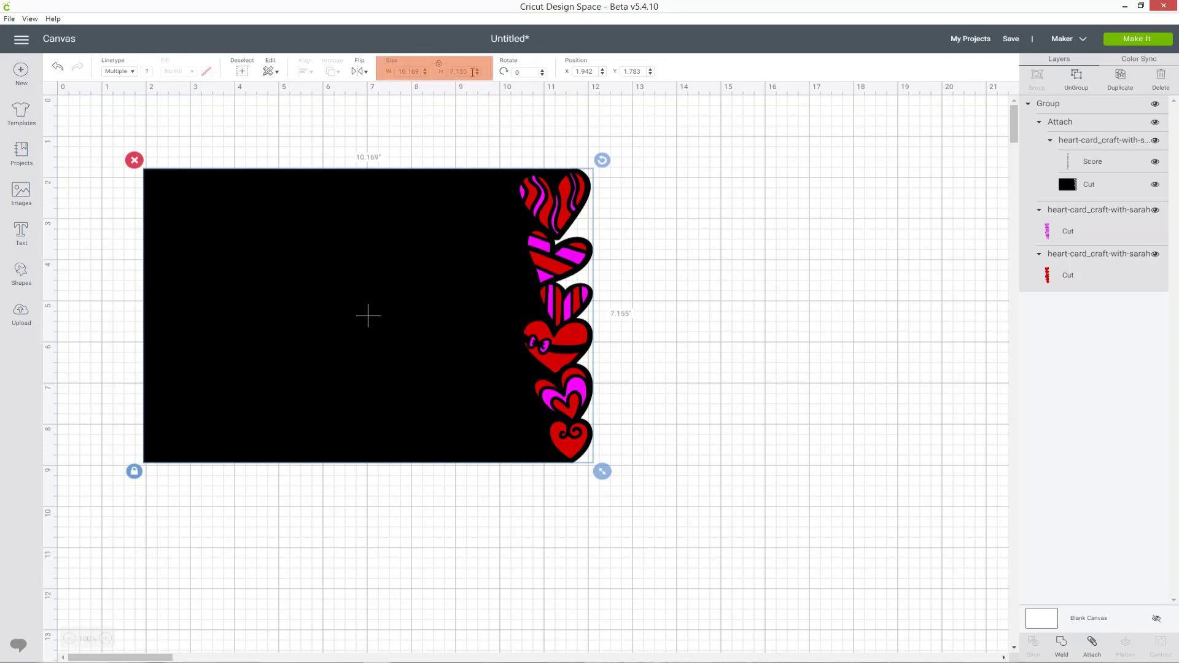
double_click(456, 70)
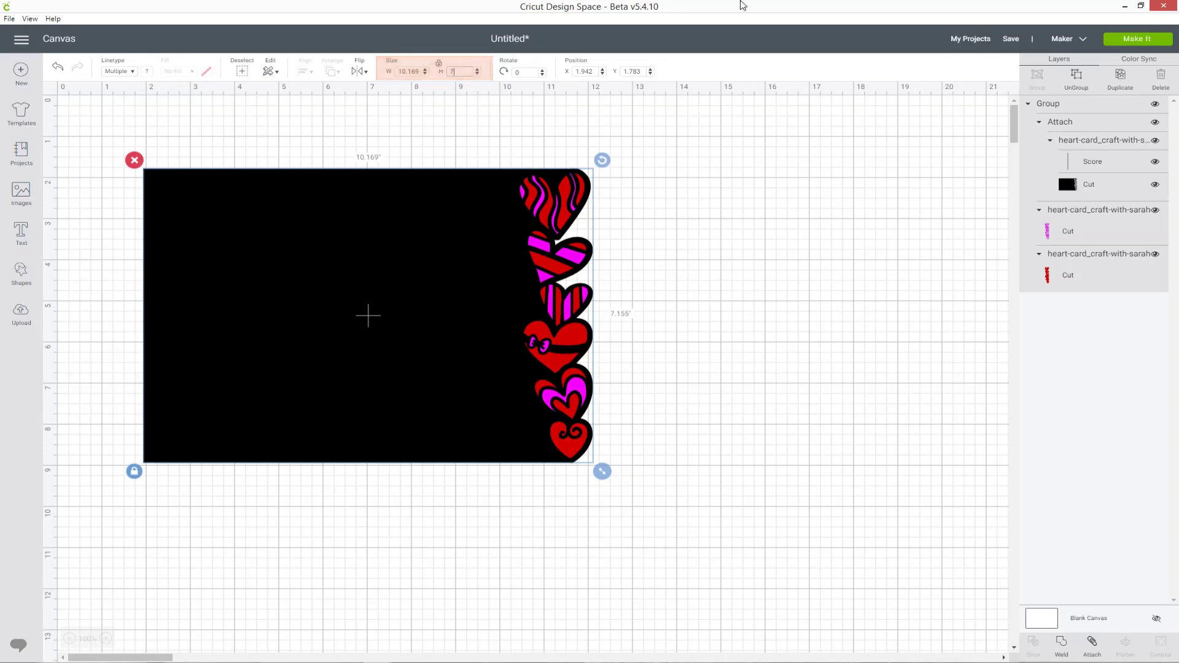
type("7")
key("Return")
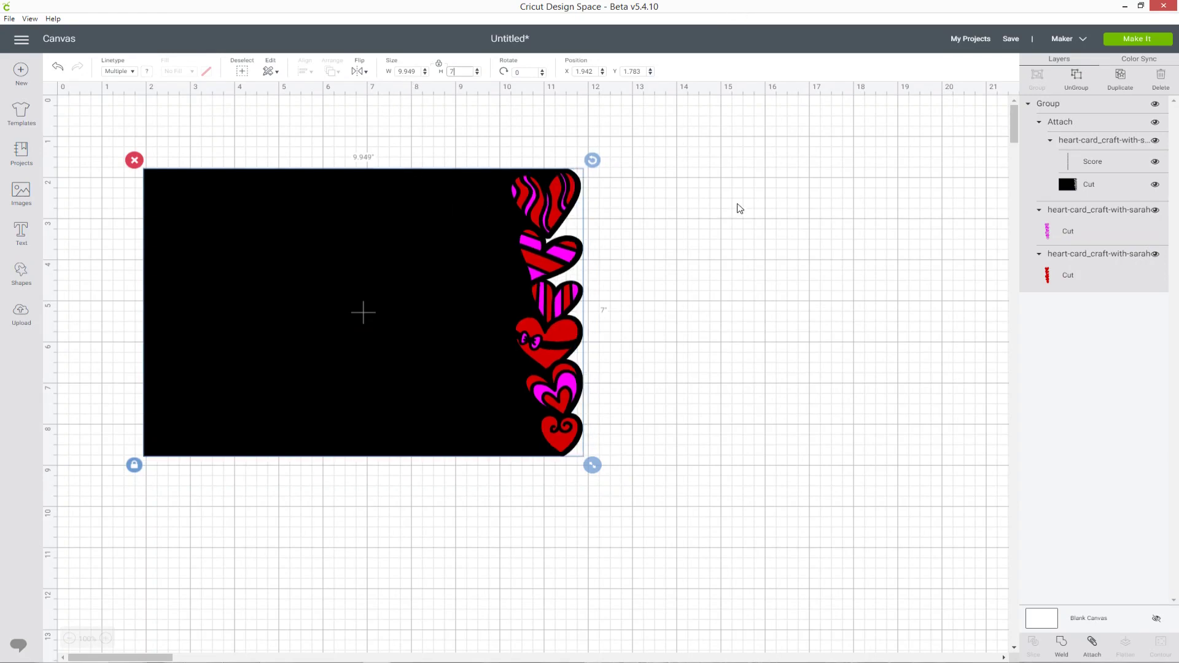
left_click(749, 211)
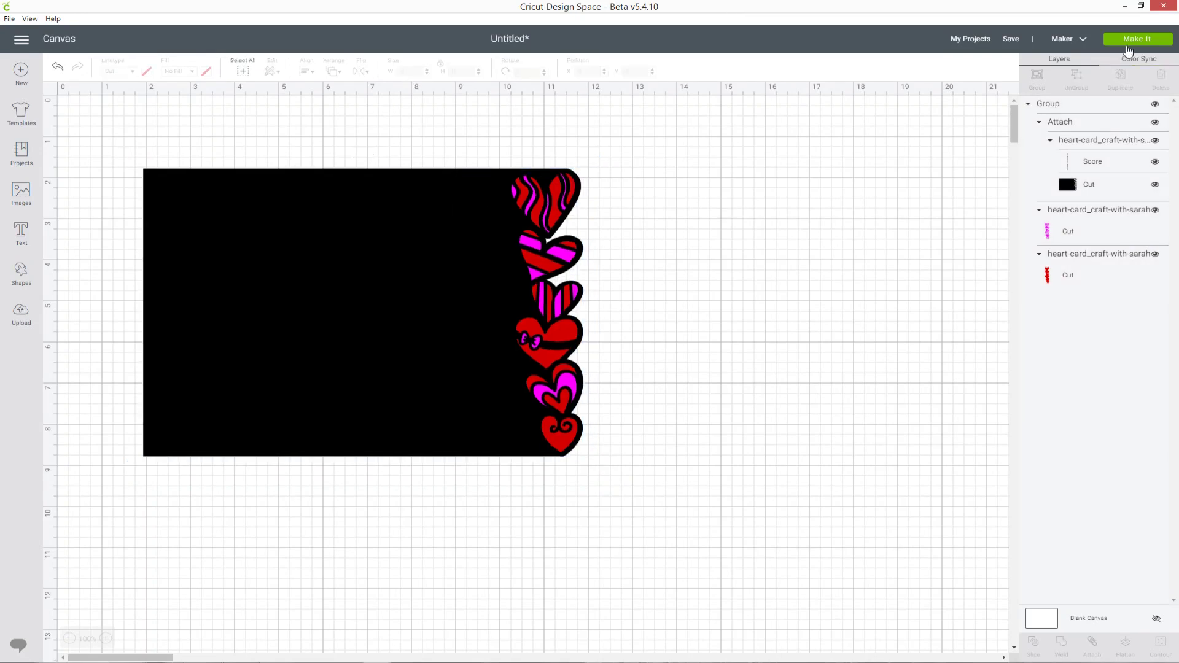
Preview the 7-inch card on three mats, with score and cut together on the first.
left_click(1133, 40)
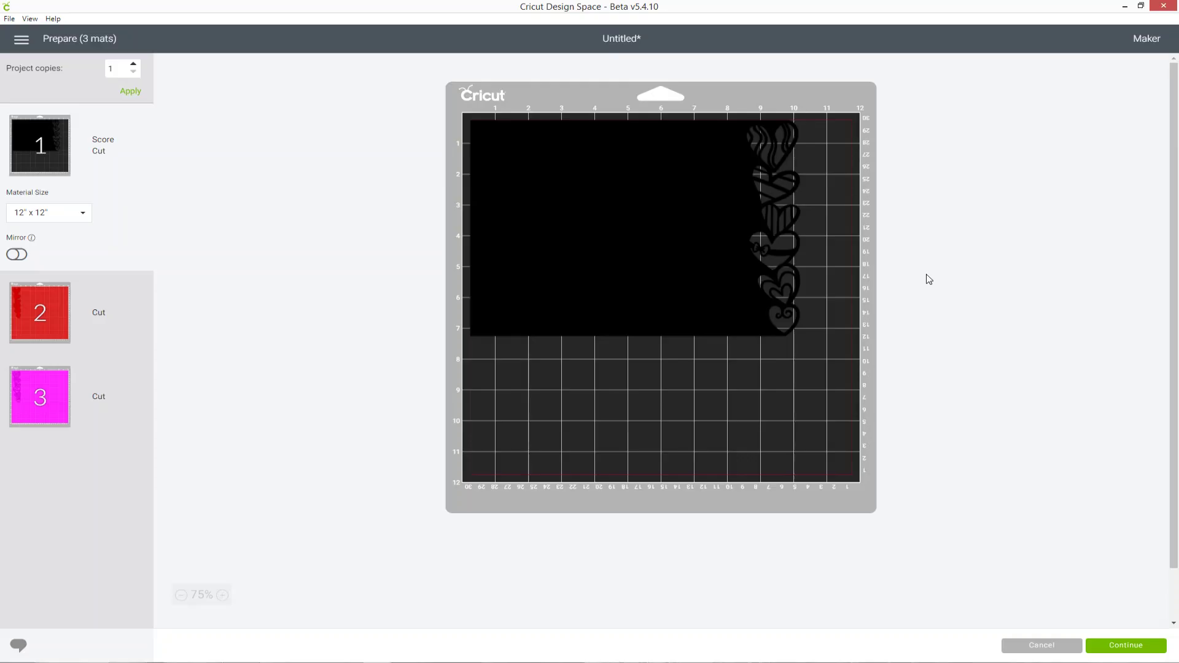